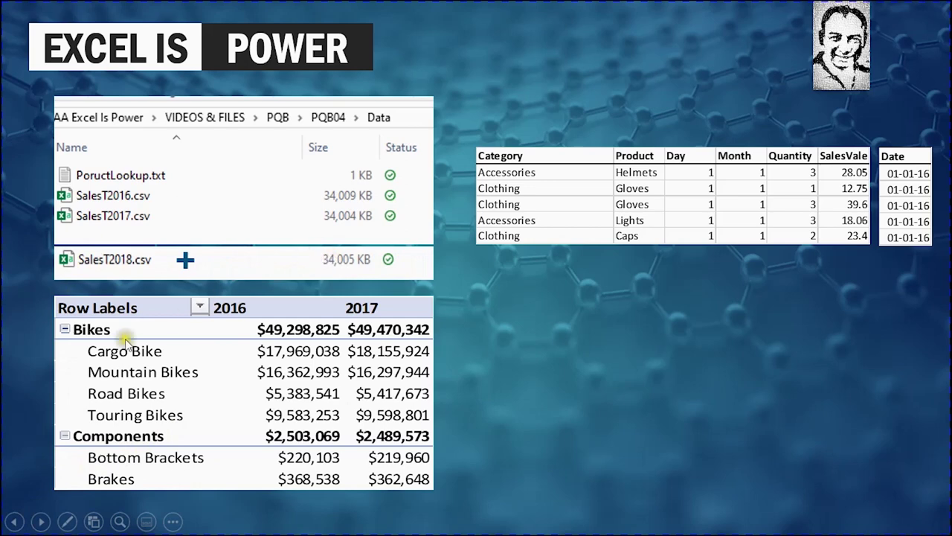
click(42, 523)
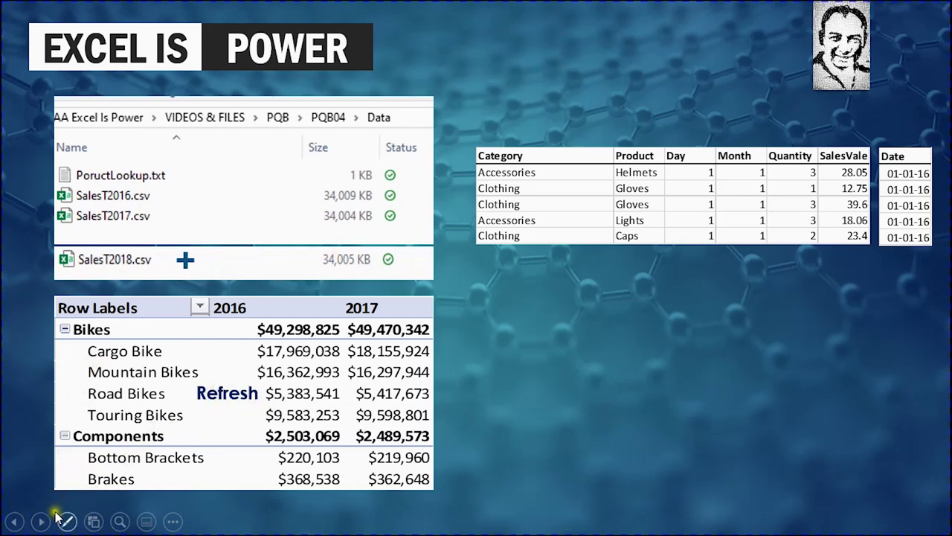
click(41, 523)
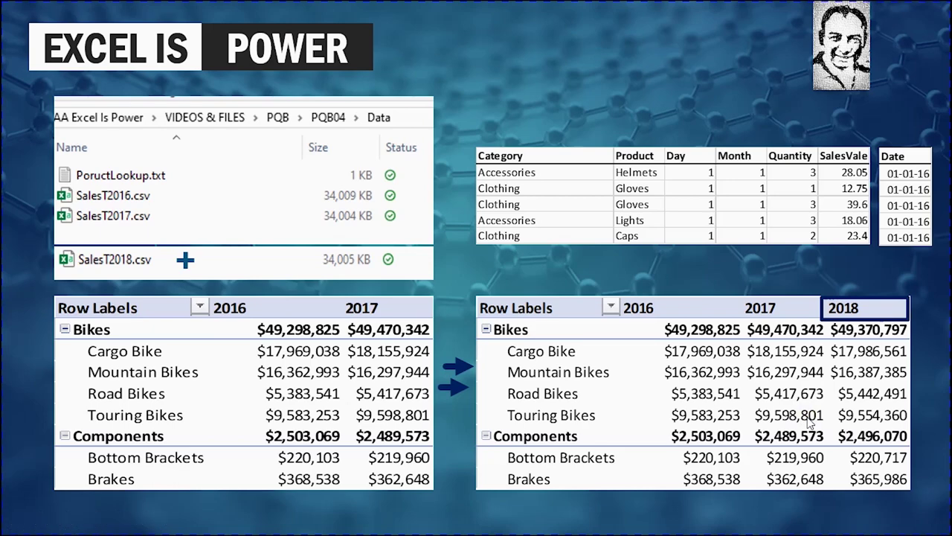
click(800, 499)
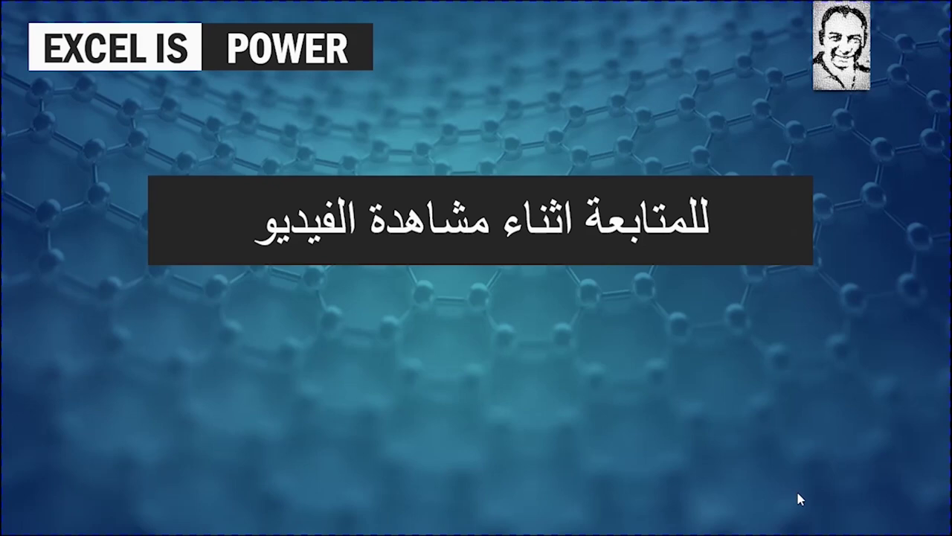
click(797, 494)
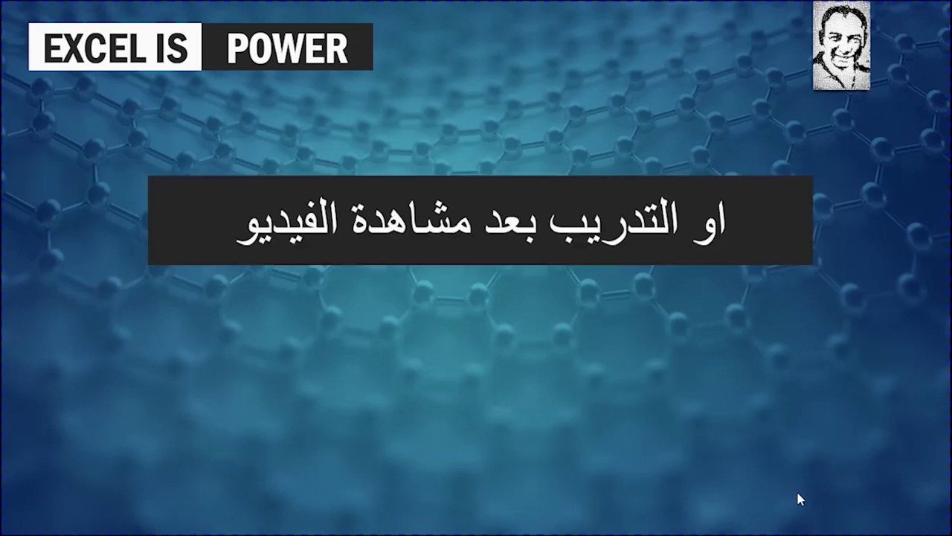
click(798, 493)
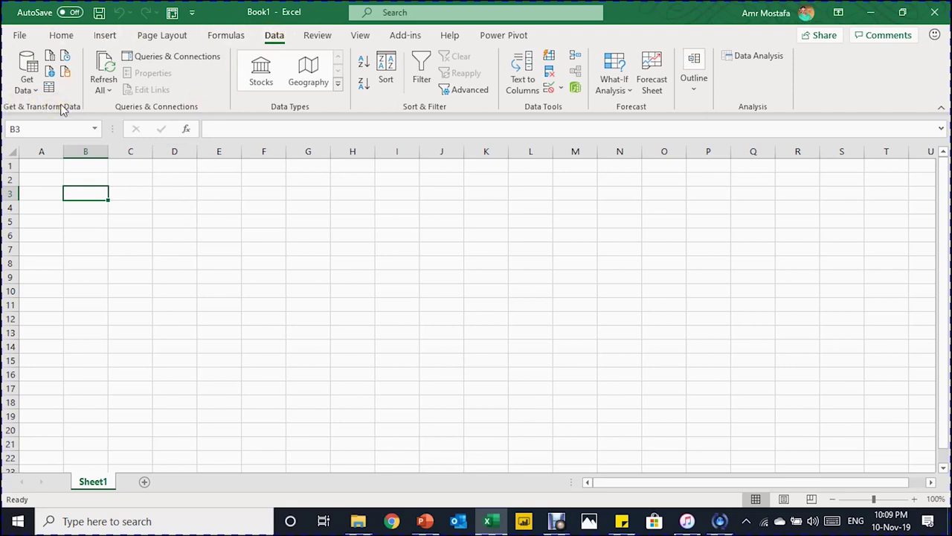
Get data from the PQB04\Data folder and open its file list for transformation in Power Query Editor
click(27, 78)
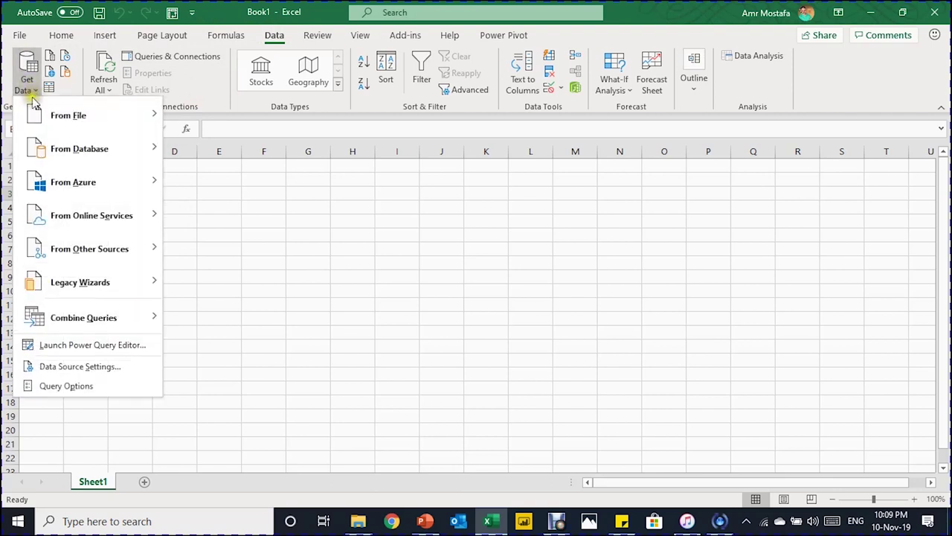
mouse_move(70, 115)
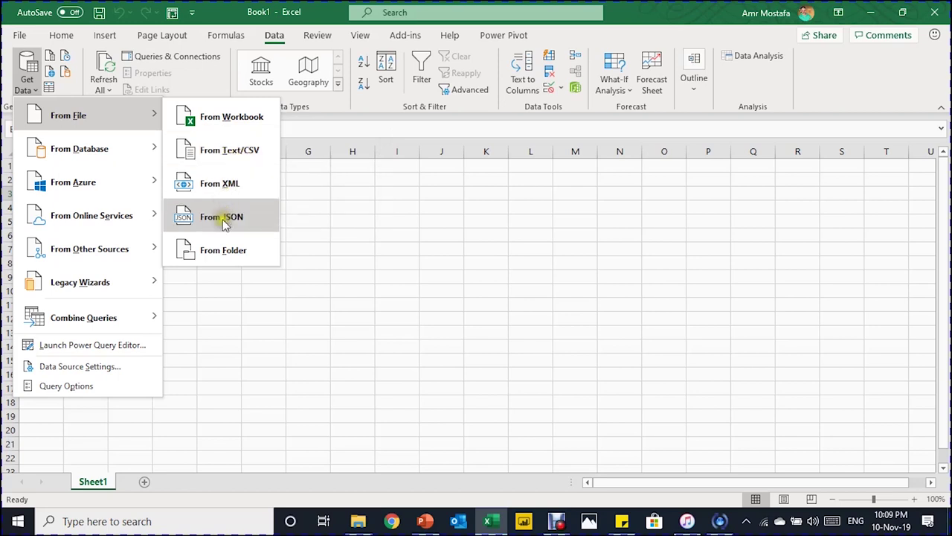
click(224, 254)
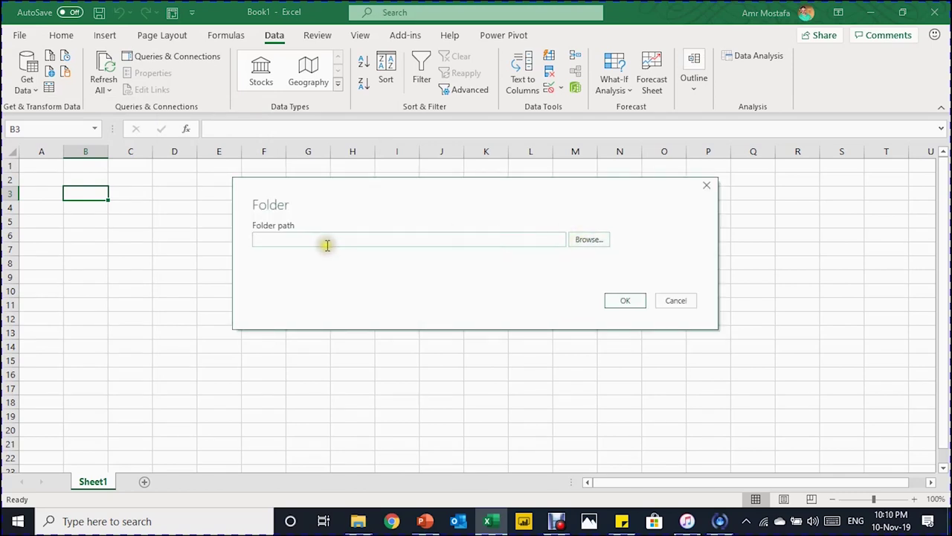
text(C:\Users\amrm\OneDrive\AAA Excel Is Power\VIDEOS & FILES\PQB\PQB04\Data)
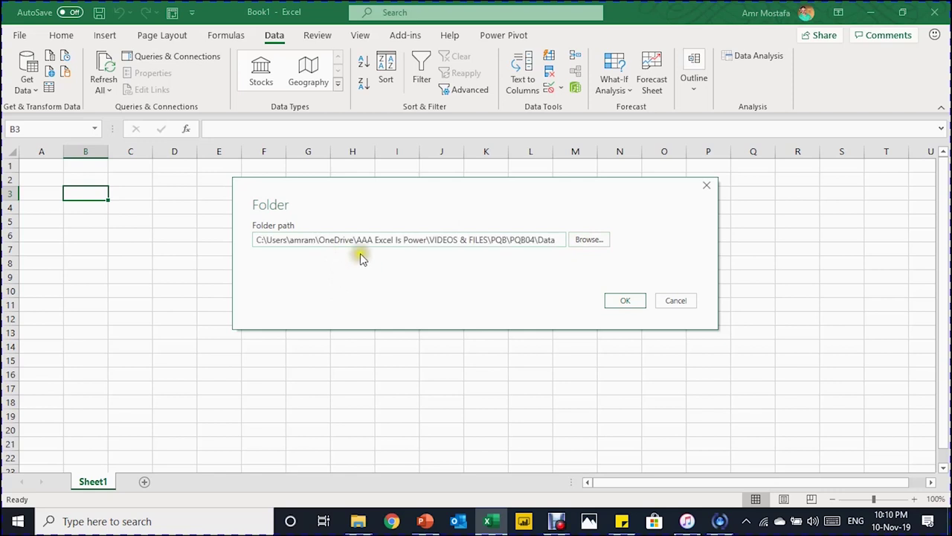
click(622, 300)
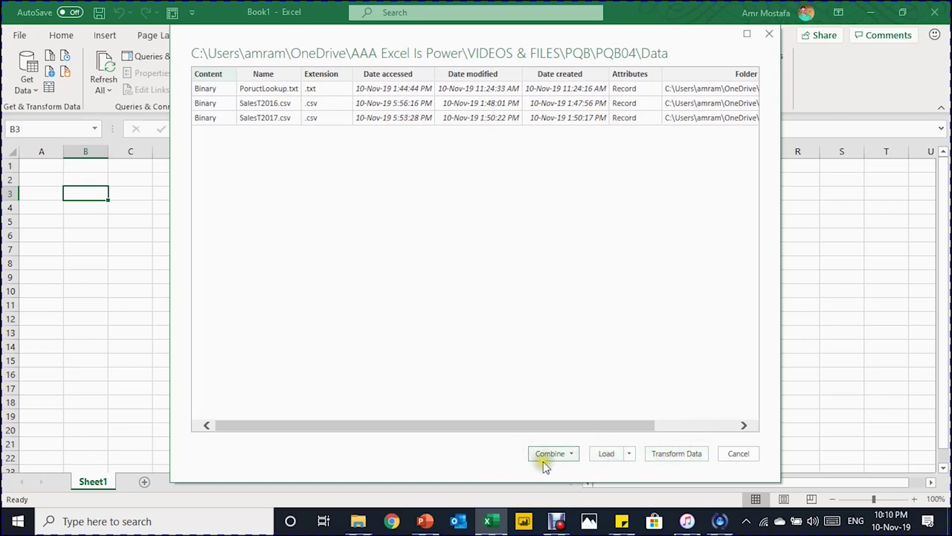
click(672, 454)
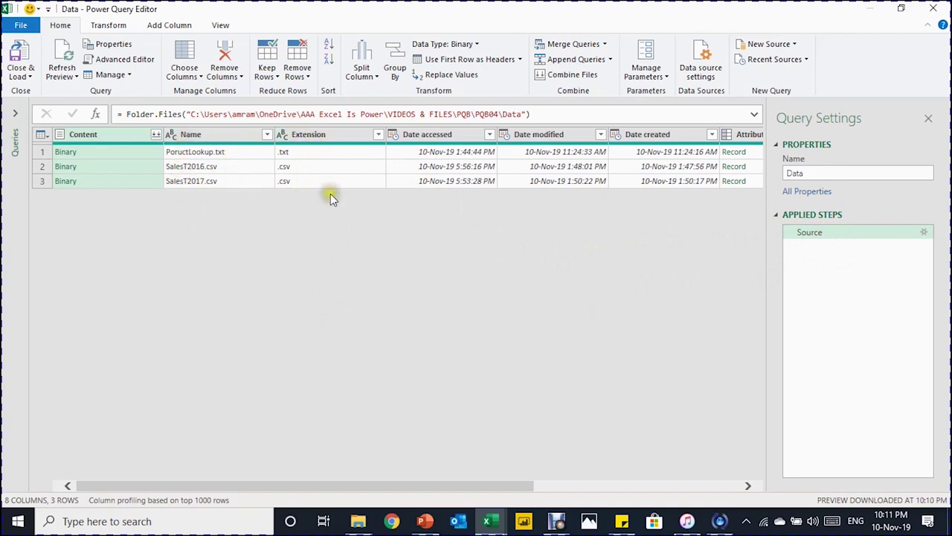
Filter the Extension column to exclude .txt and keep only the .csv files
click(317, 151)
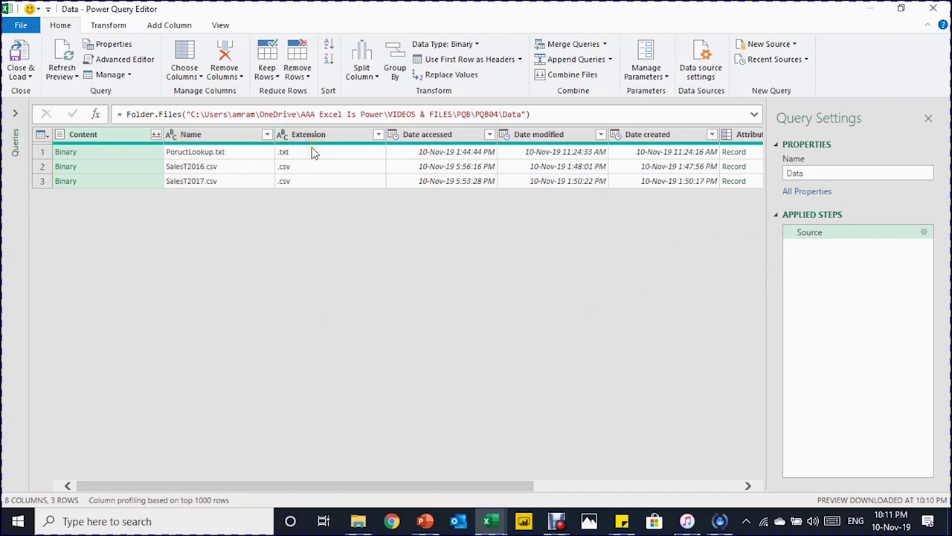
click(312, 188)
click(284, 159)
click(282, 178)
click(379, 136)
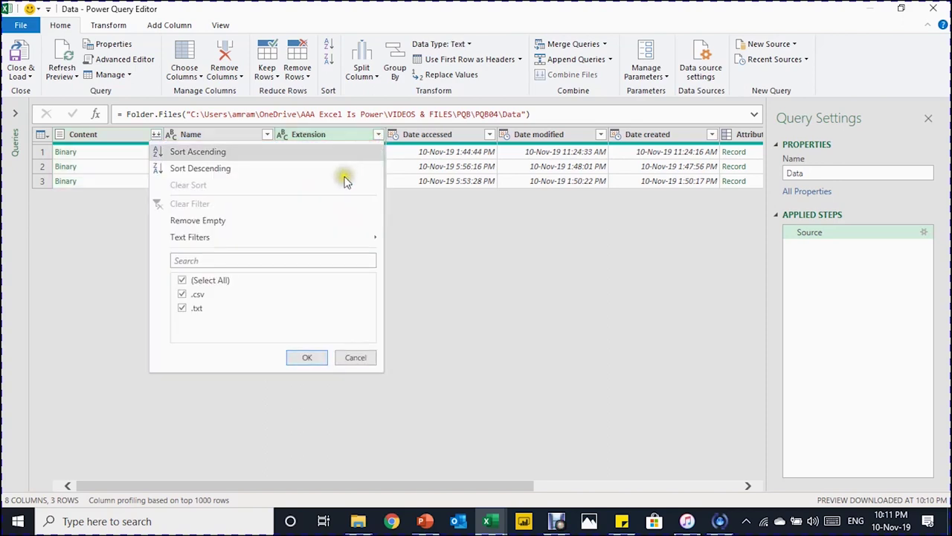
click(191, 308)
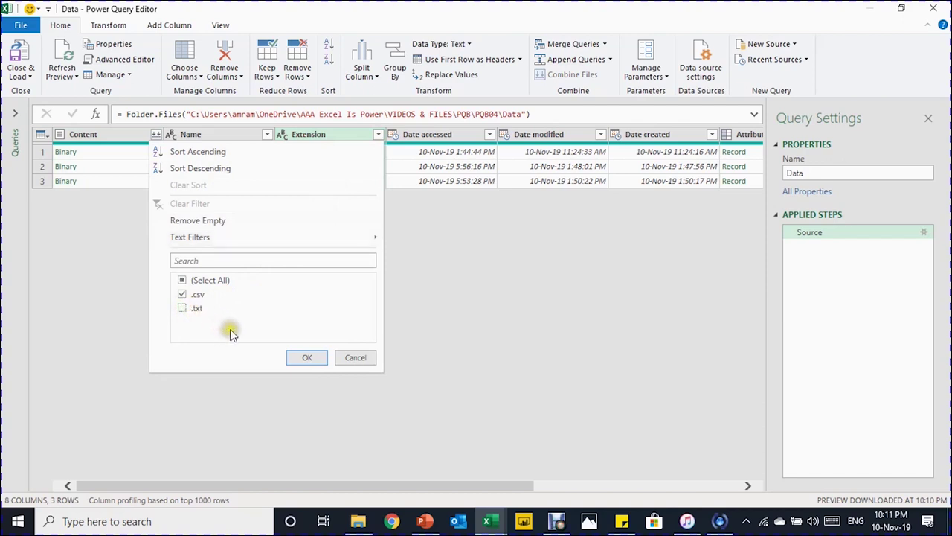
click(305, 359)
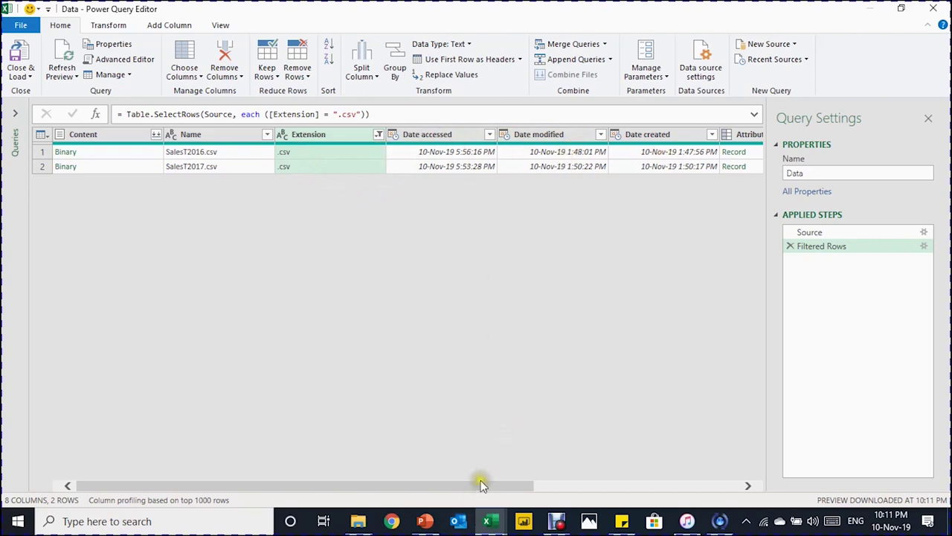
Preview the binary content of both sales files, and remove all columns except Content and Name
drag(484, 485, 391, 189)
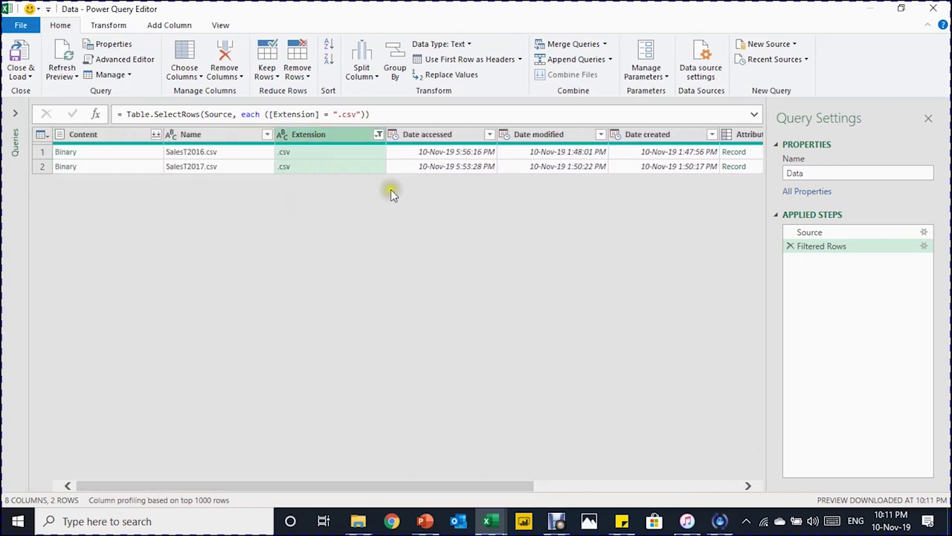
click(114, 135)
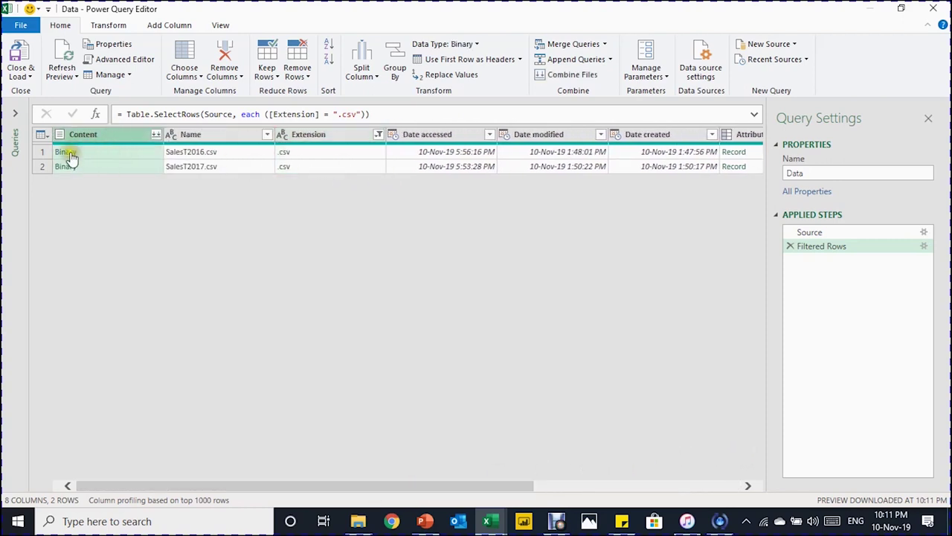
click(124, 156)
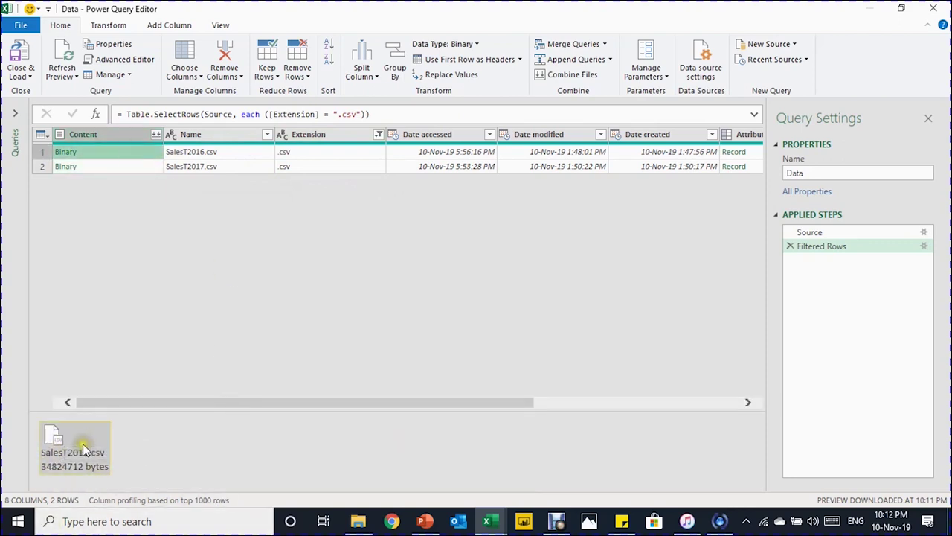
click(131, 167)
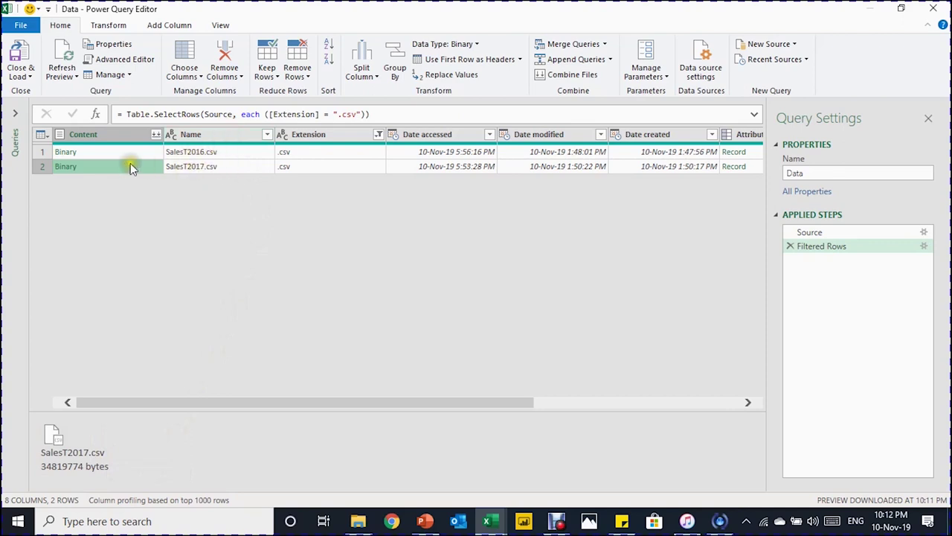
click(111, 139)
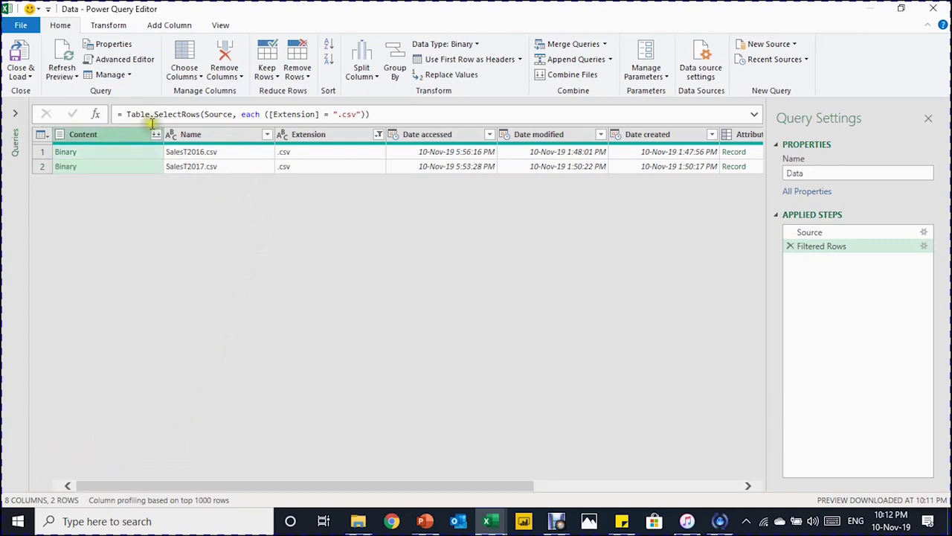
ctrl+click(190, 135)
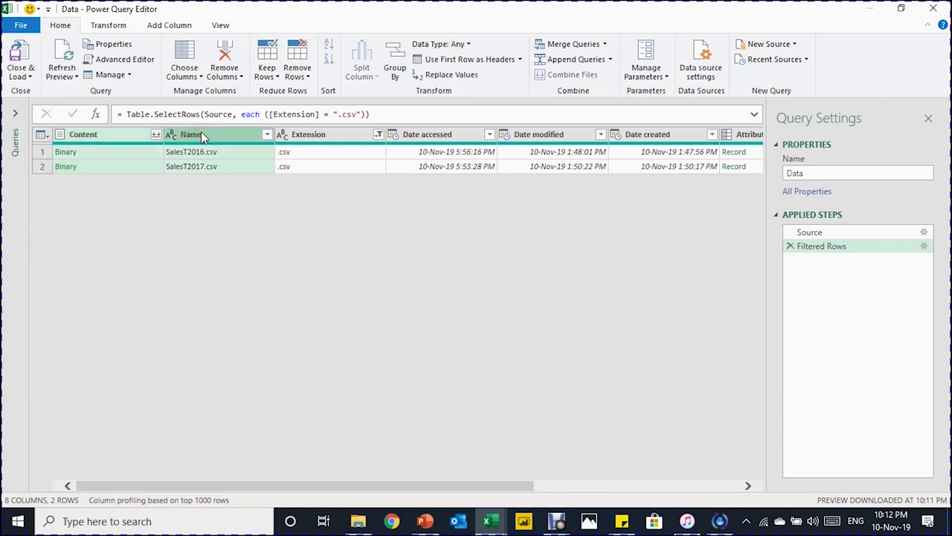
click(232, 78)
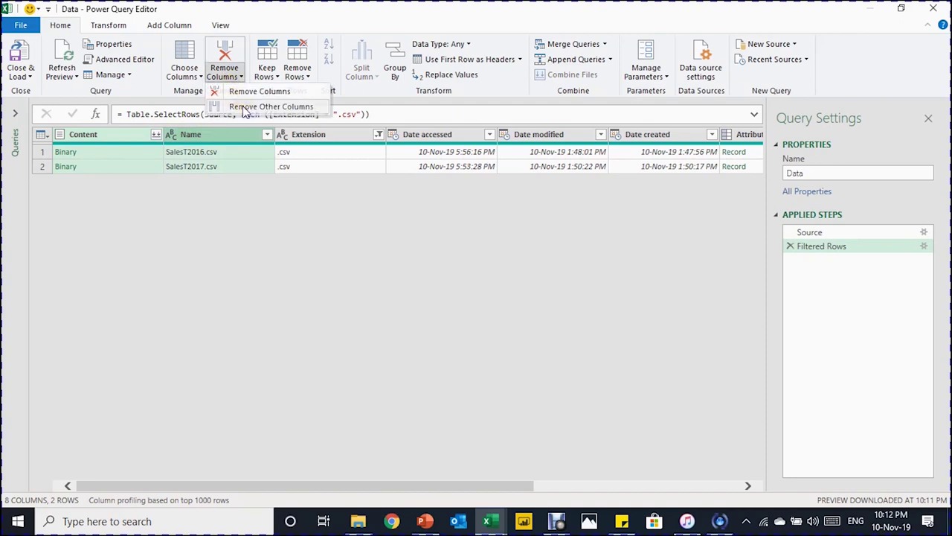
click(257, 106)
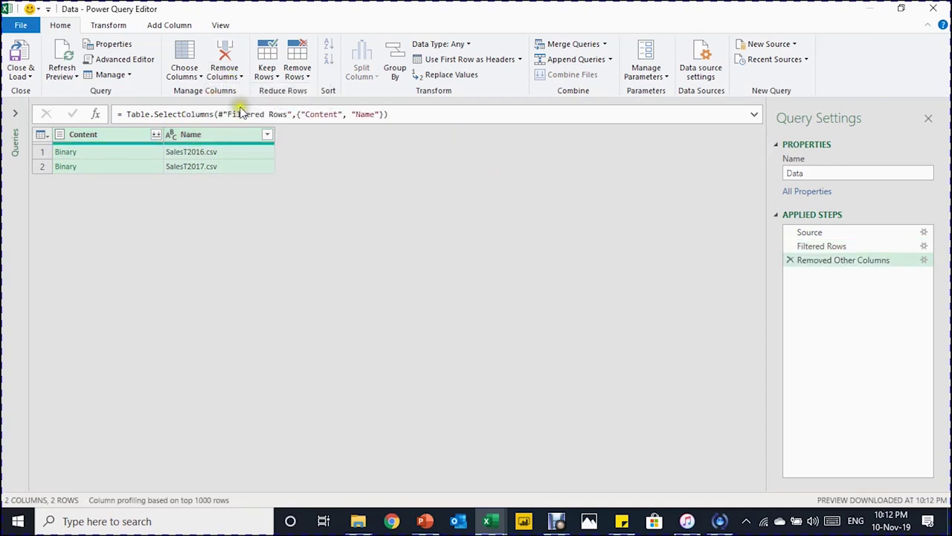
Split the Name column at each occurrence of the custom delimiter "." and remove the resulting extension column, Name.2
click(154, 137)
click(216, 138)
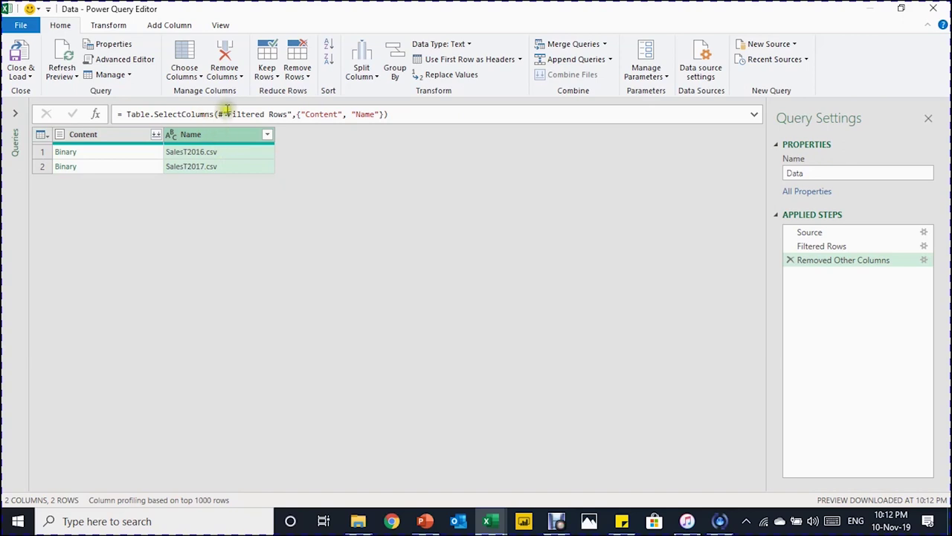
click(357, 82)
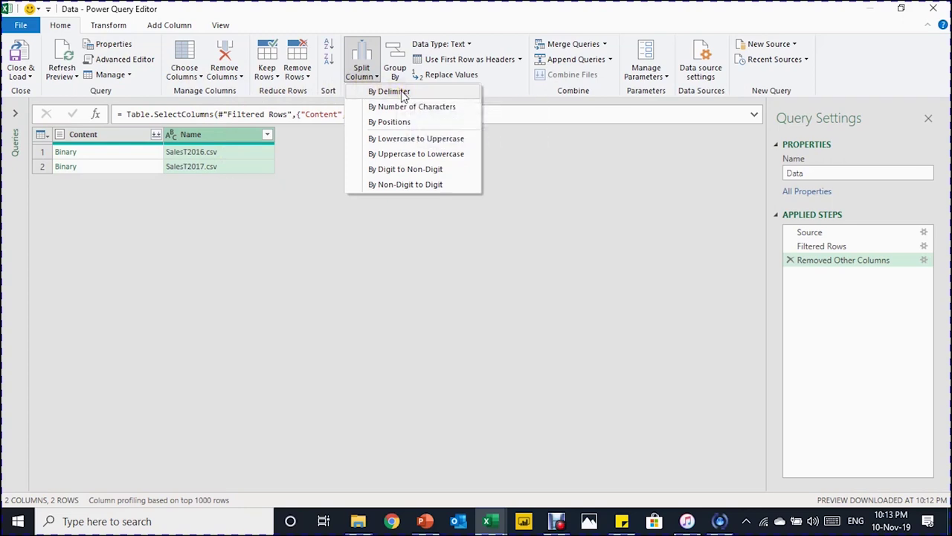
click(402, 92)
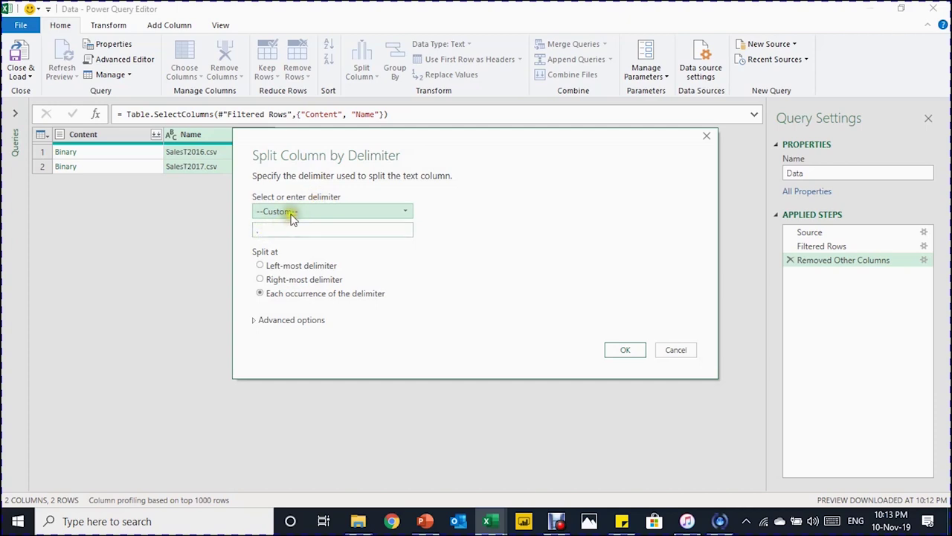
click(293, 213)
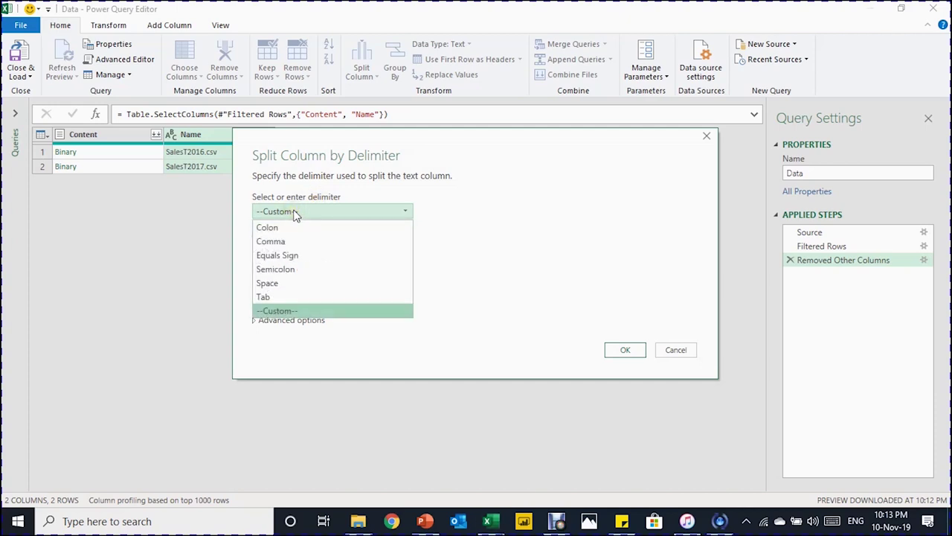
click(274, 310)
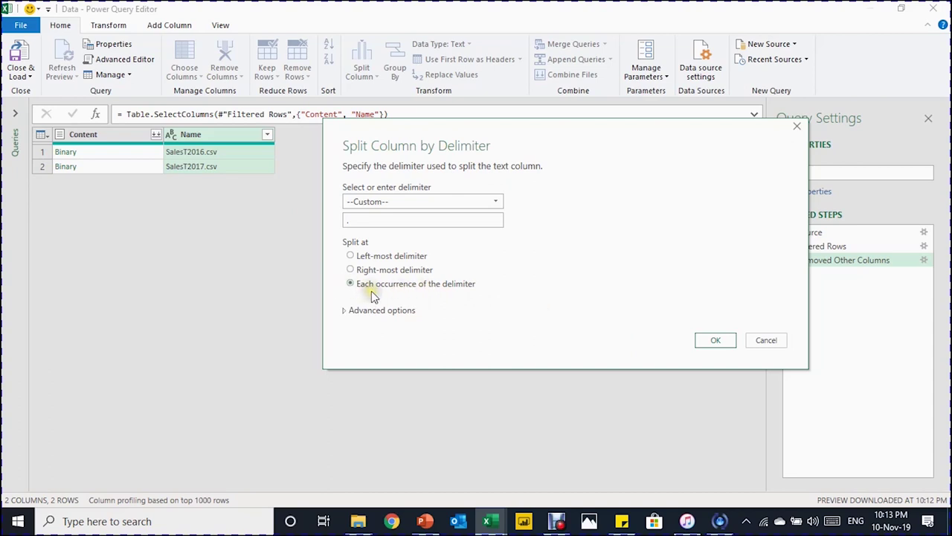
click(708, 345)
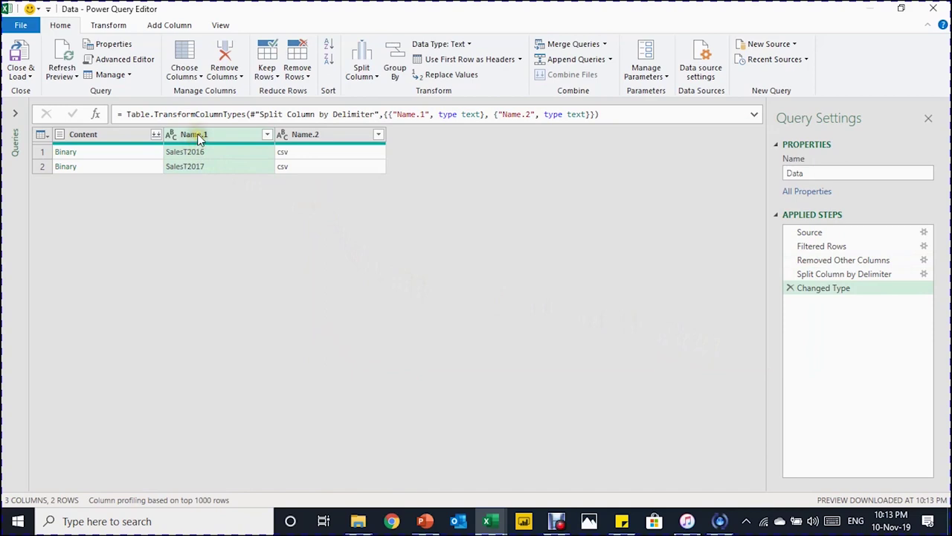
click(317, 134)
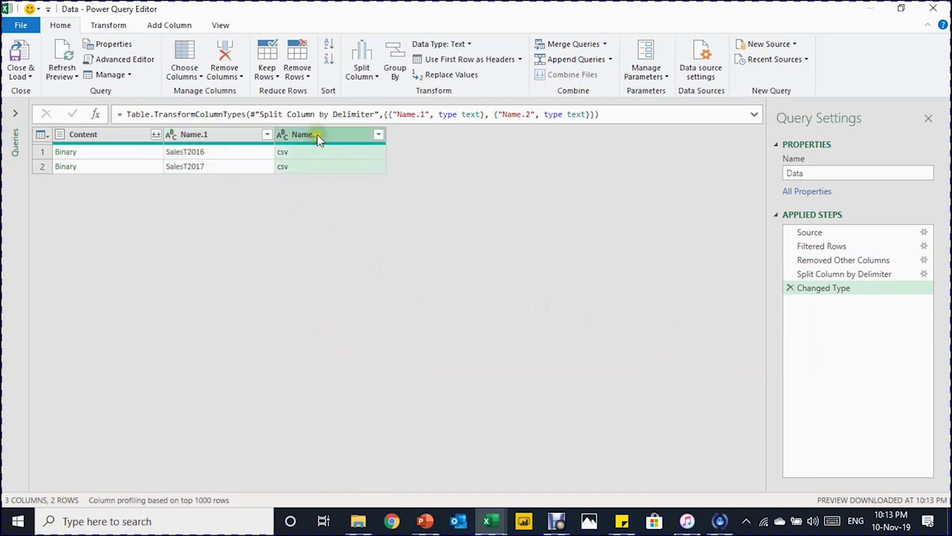
click(233, 58)
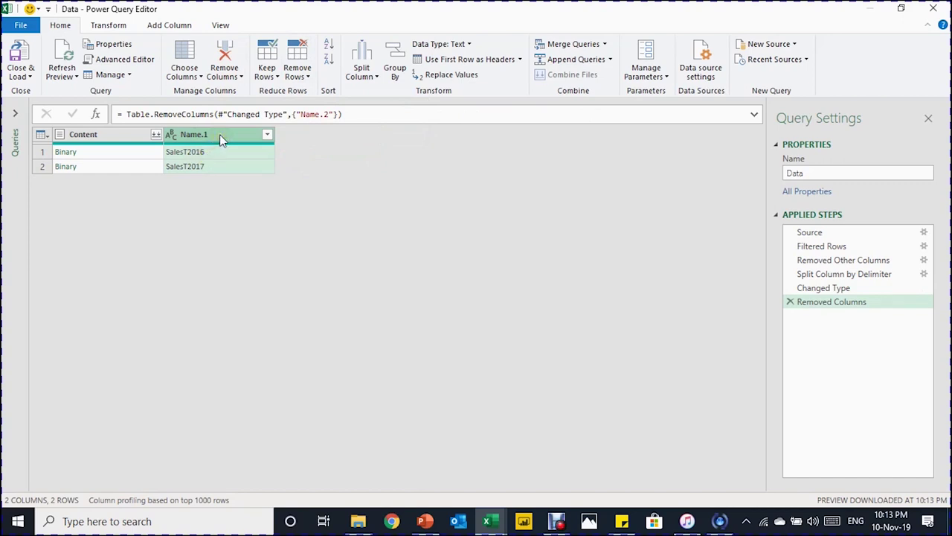
Split the Name.1 column by number of characters, separating the SalesT prefix from the four-digit year
click(377, 76)
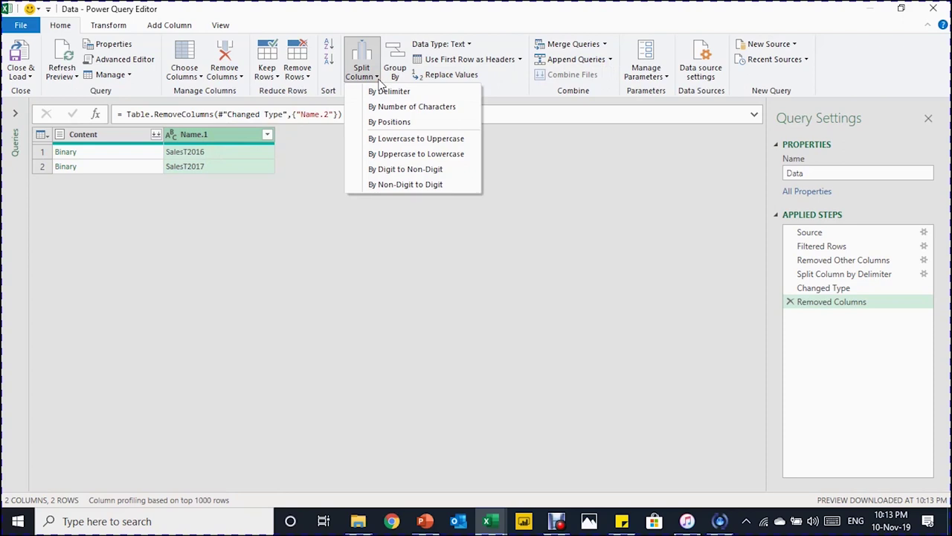
click(403, 108)
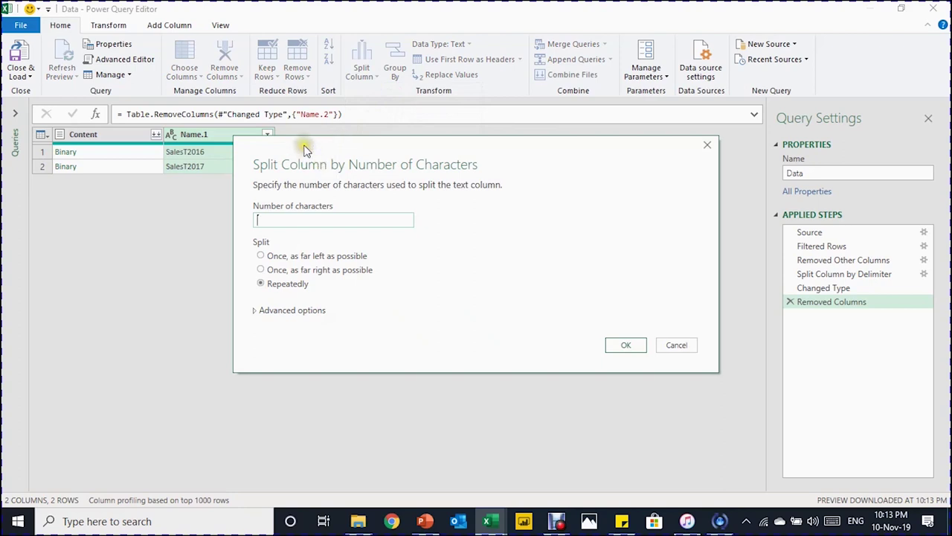
drag(305, 149, 352, 142)
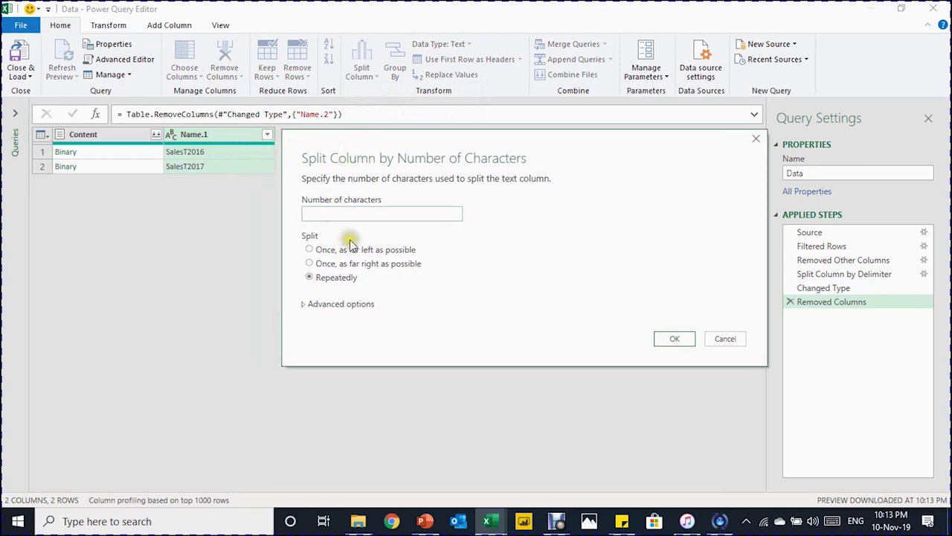
click(326, 213)
key(Return)
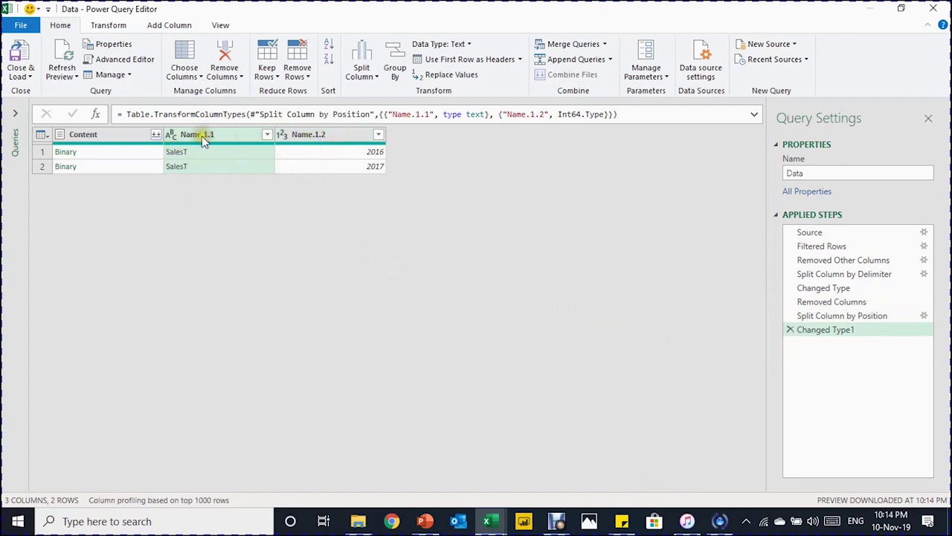
Remove the Name.1.1 column containing the SalesT prefix and rename the Name.1.2 column as Year
click(232, 64)
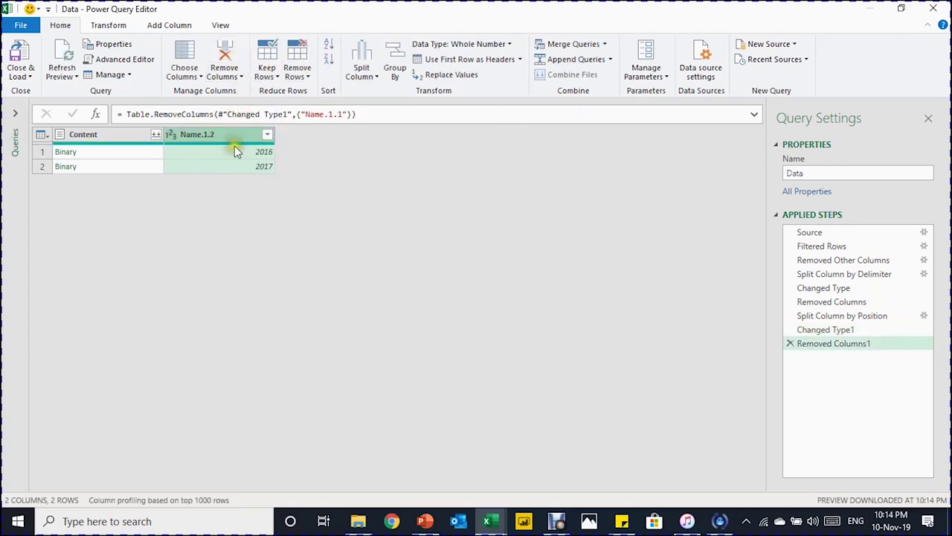
double_click(213, 134)
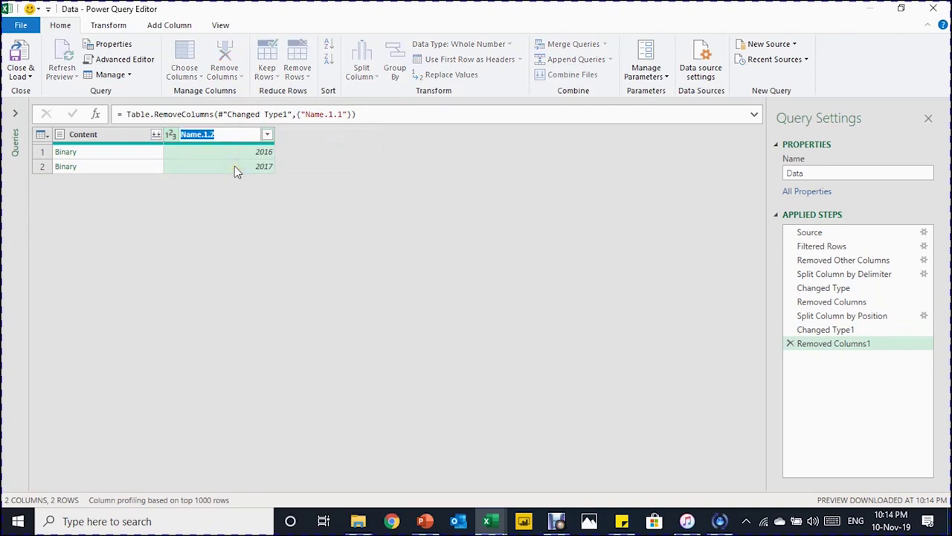
text(Year)
key(Return)
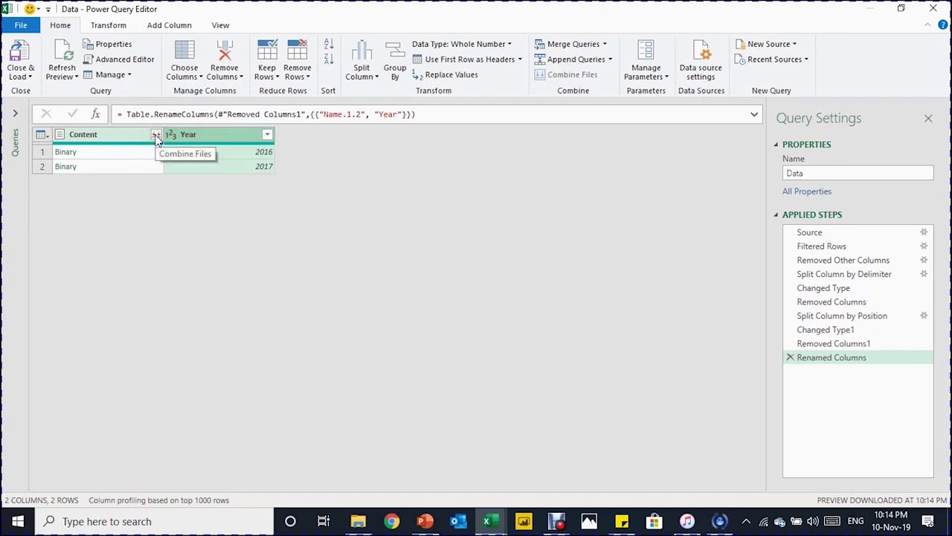
Add a custom column named Custom with the formula Csv.Document([Content]) to convert each binary file into a table
click(171, 27)
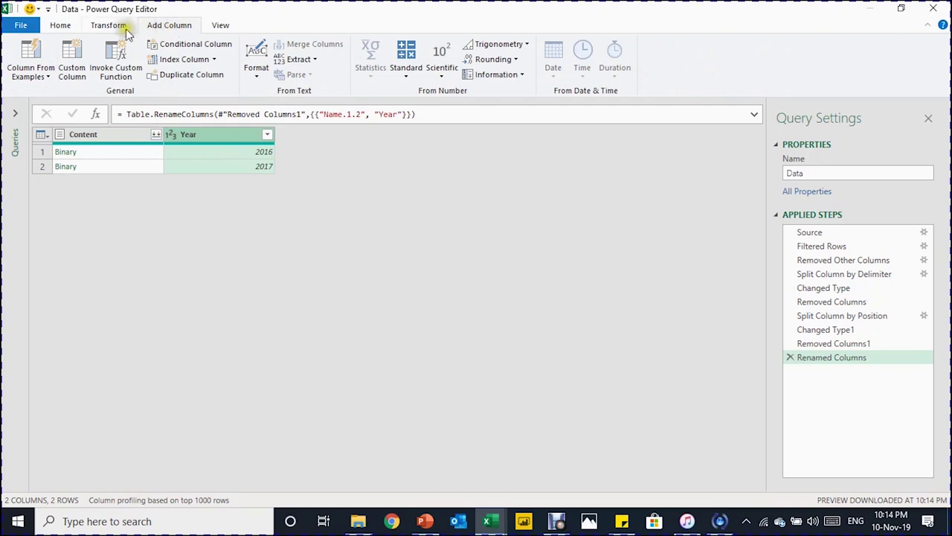
click(75, 59)
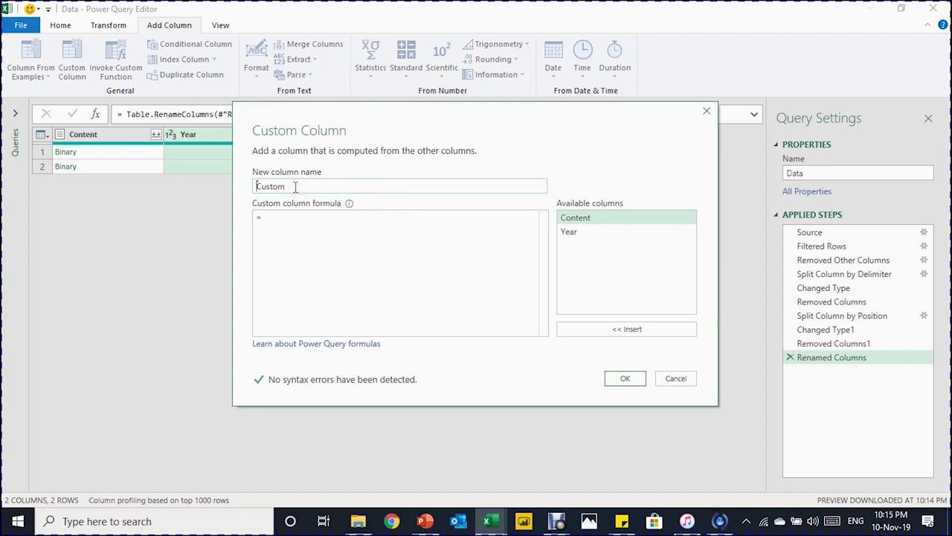
click(284, 218)
text(CS)
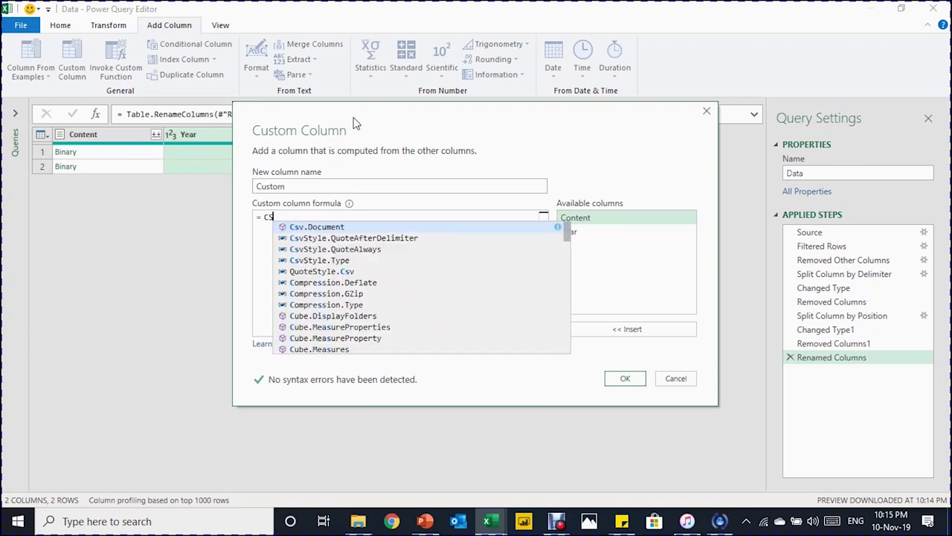
text(V)
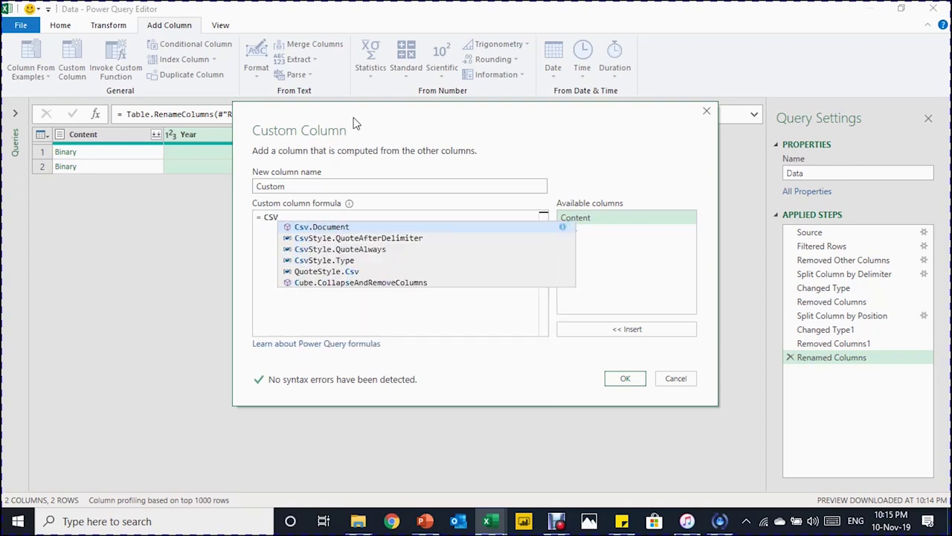
click(312, 229)
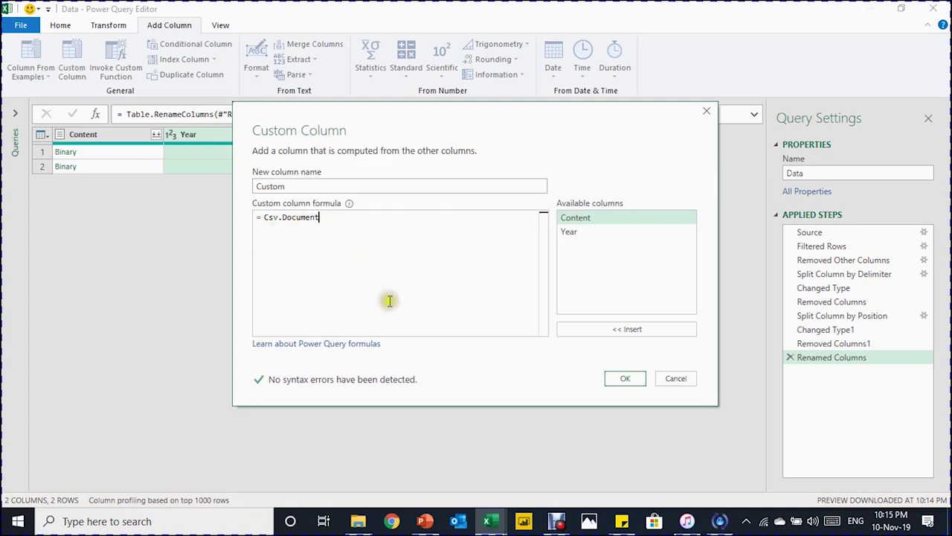
text(()
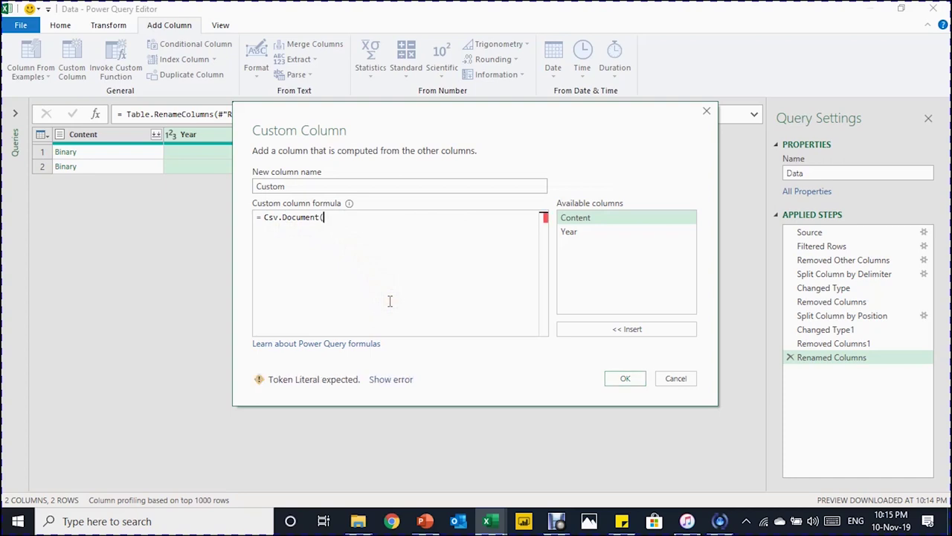
double_click(575, 218)
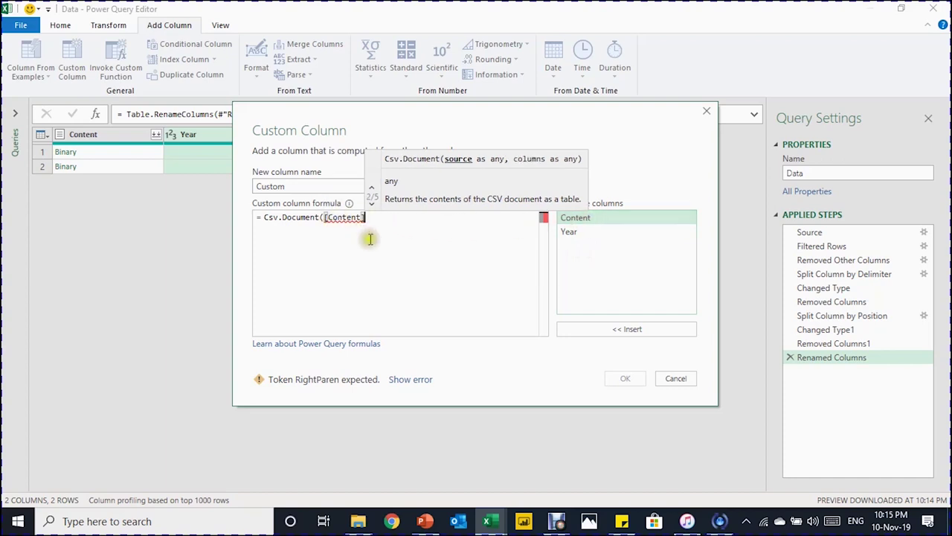
text(,)
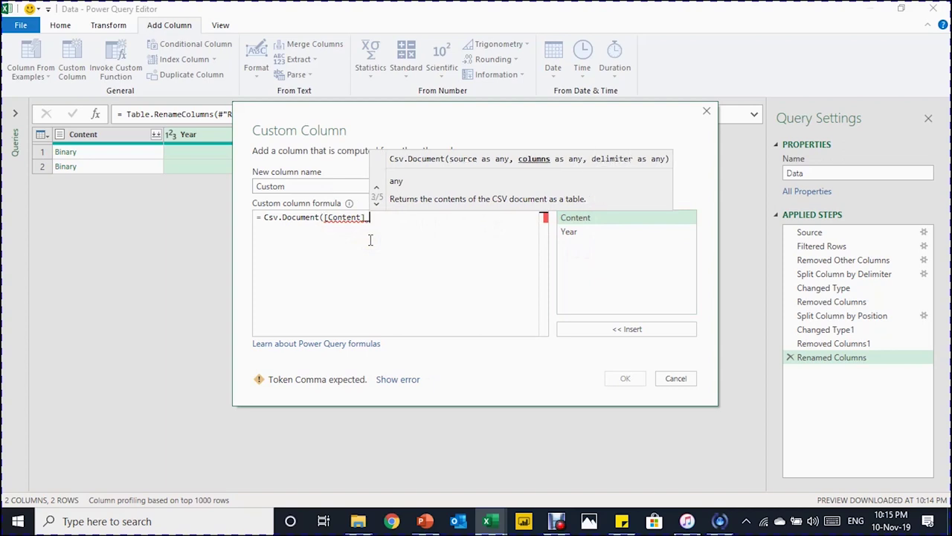
key(BackSpace)
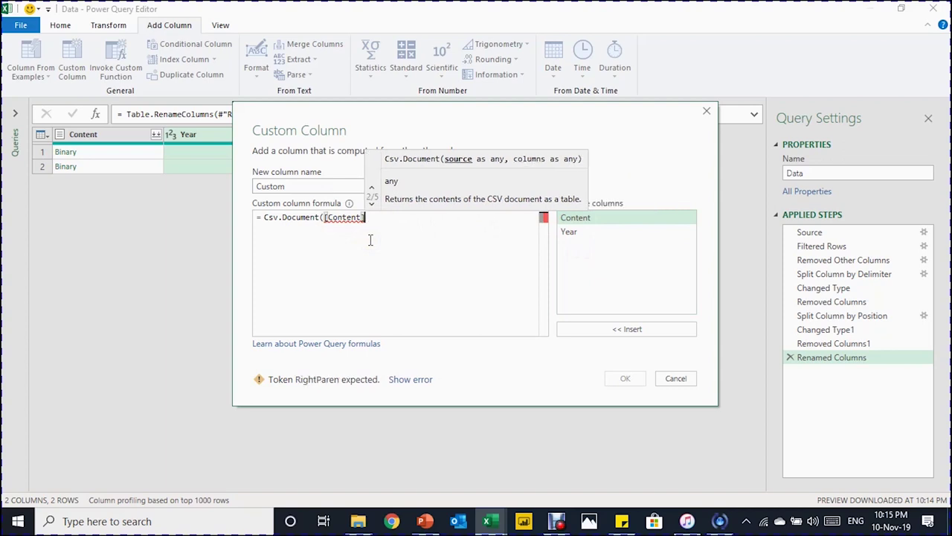
text())
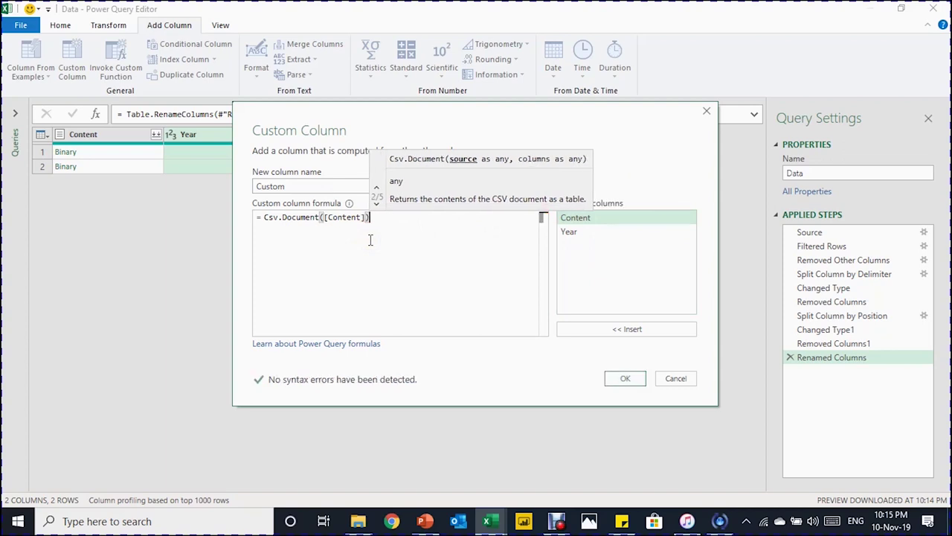
click(626, 378)
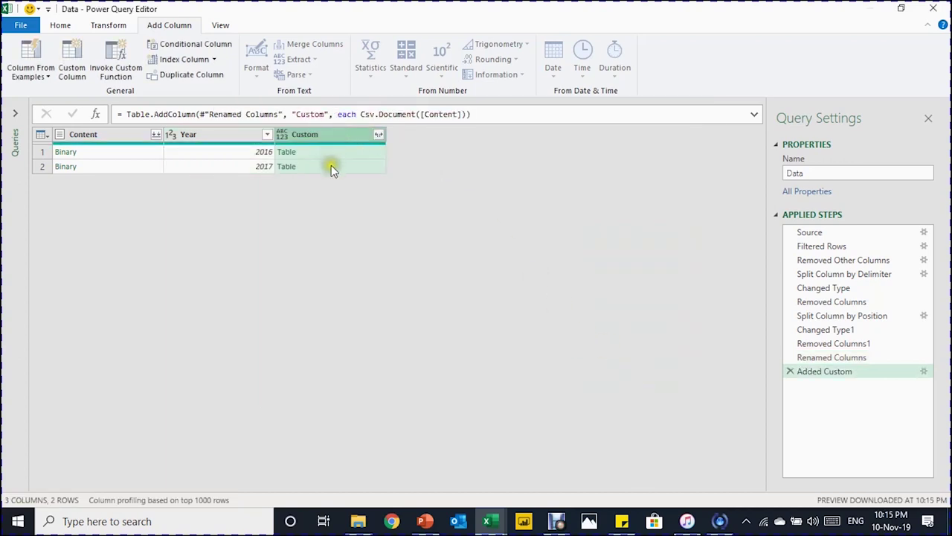
Compare the 2016 row's table preview with its binary content, and remove the Content column
click(338, 154)
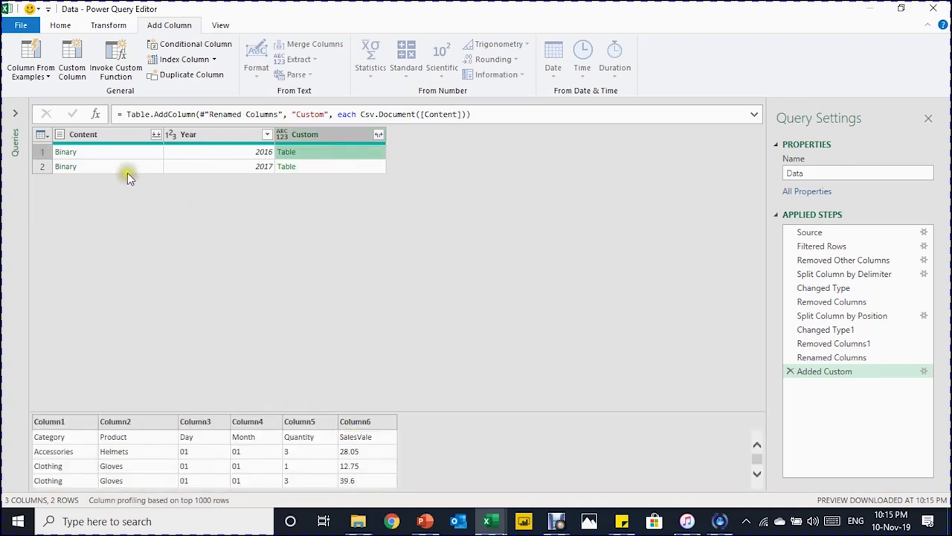
click(126, 149)
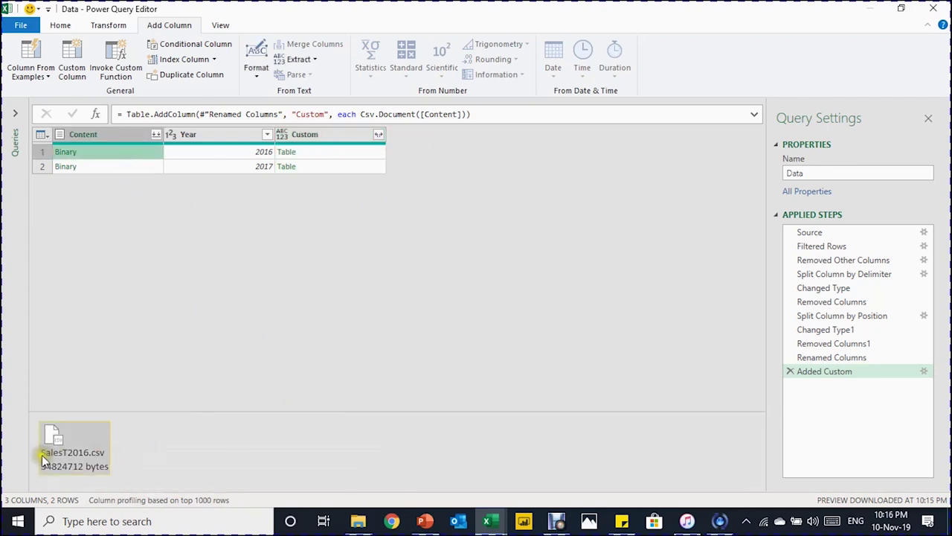
click(361, 152)
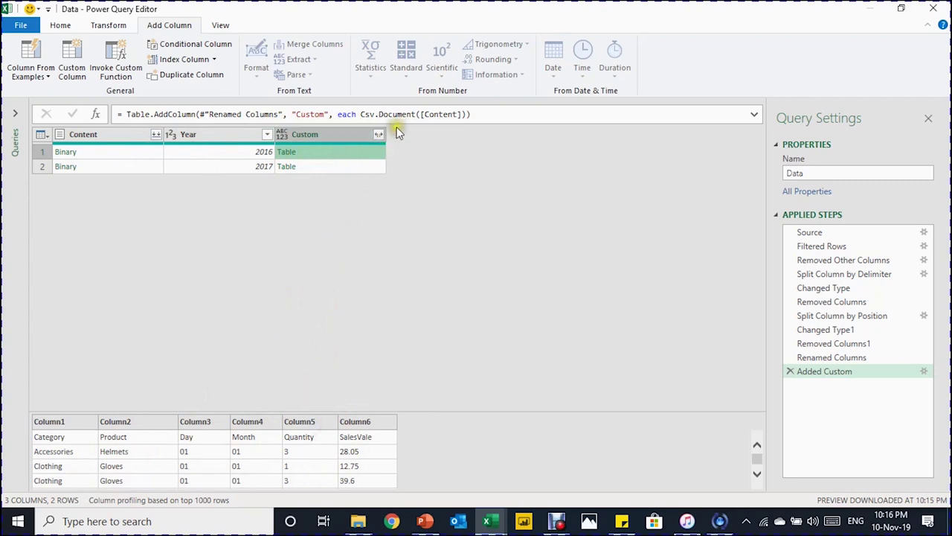
click(126, 136)
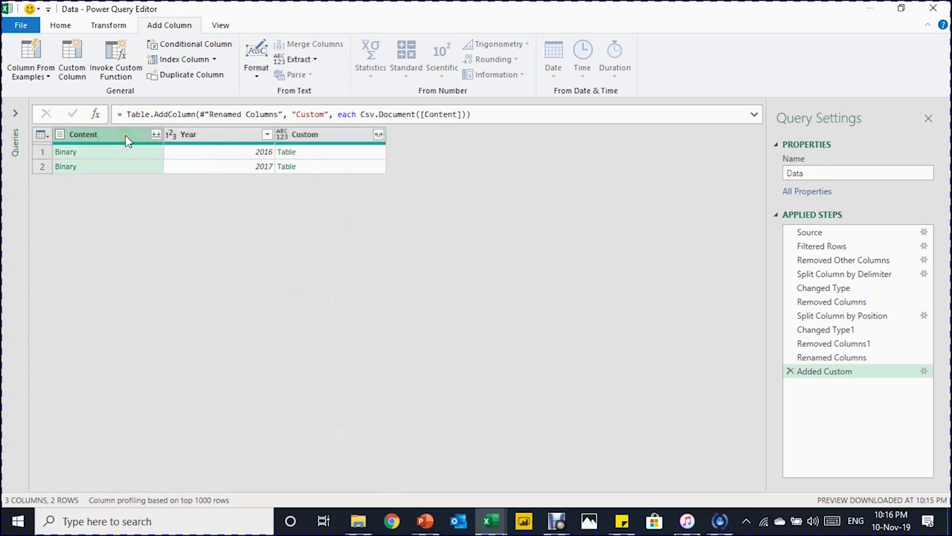
click(61, 24)
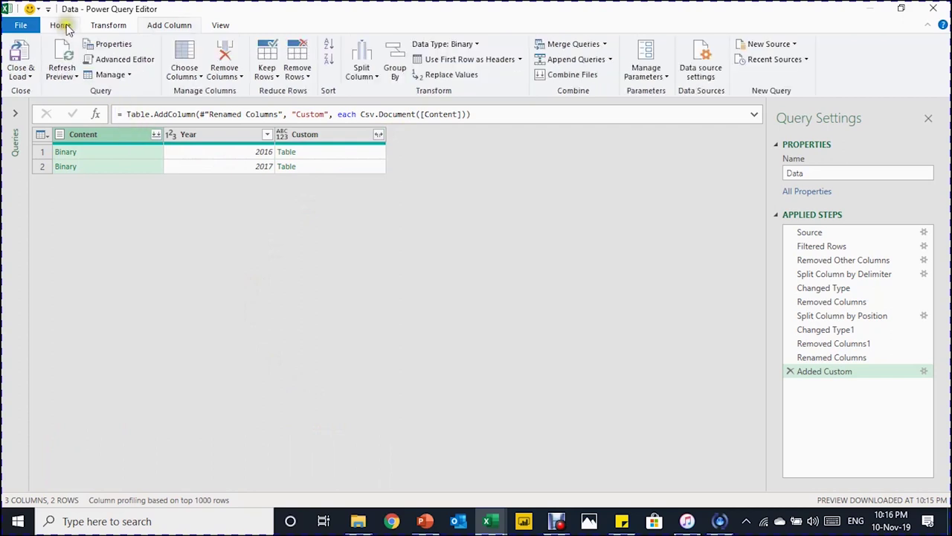
click(224, 56)
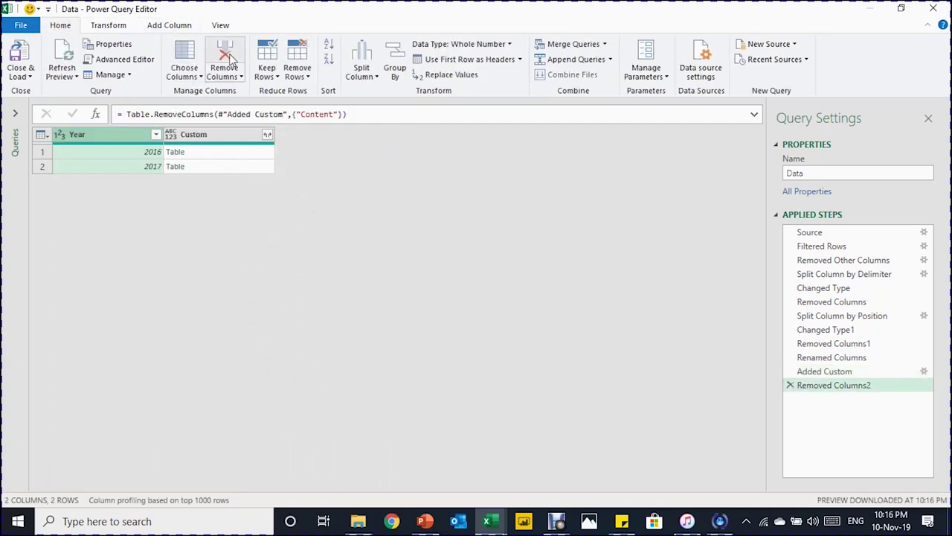
Expand the Custom column to all six of its columns without using the original column name as prefix
click(230, 157)
click(267, 135)
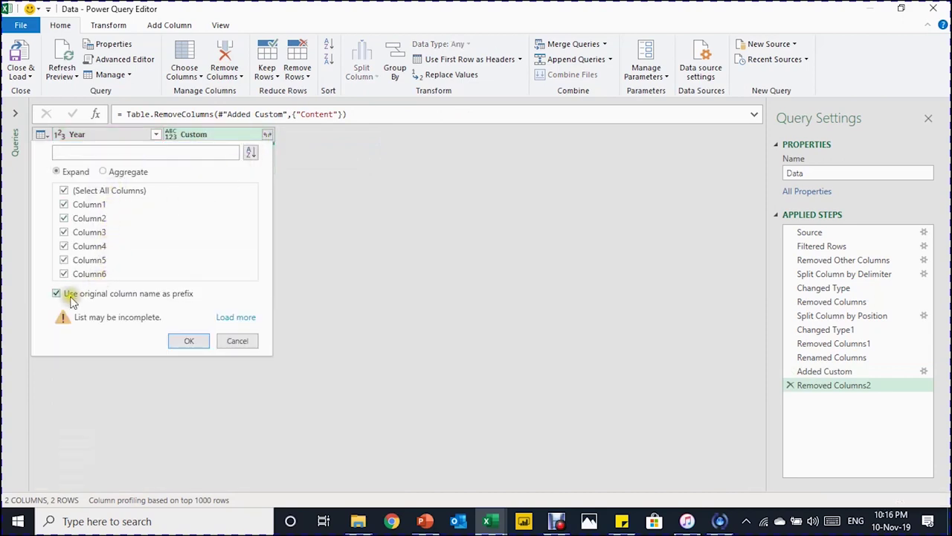
click(55, 295)
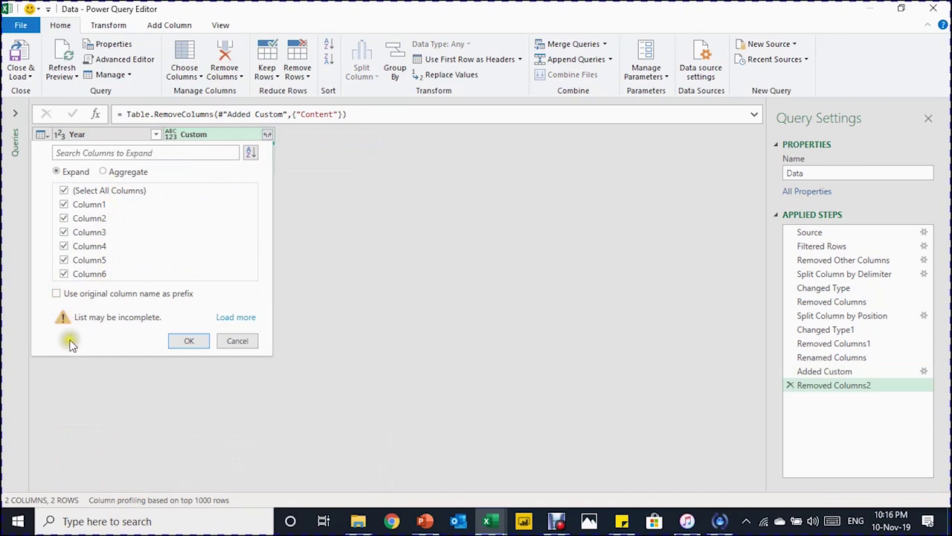
click(188, 340)
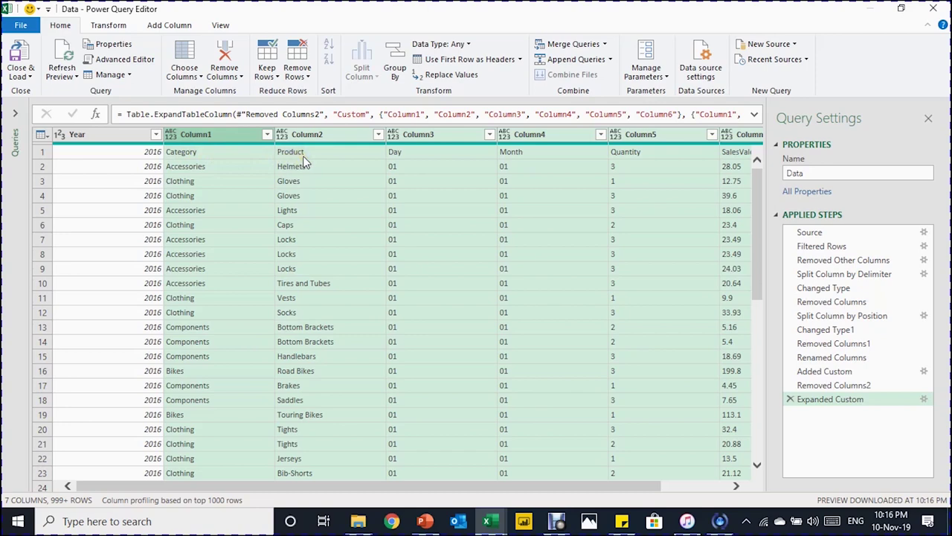
Use the first row as headers for the expanded data, and review the header-promotion and automatic type-change steps
click(192, 152)
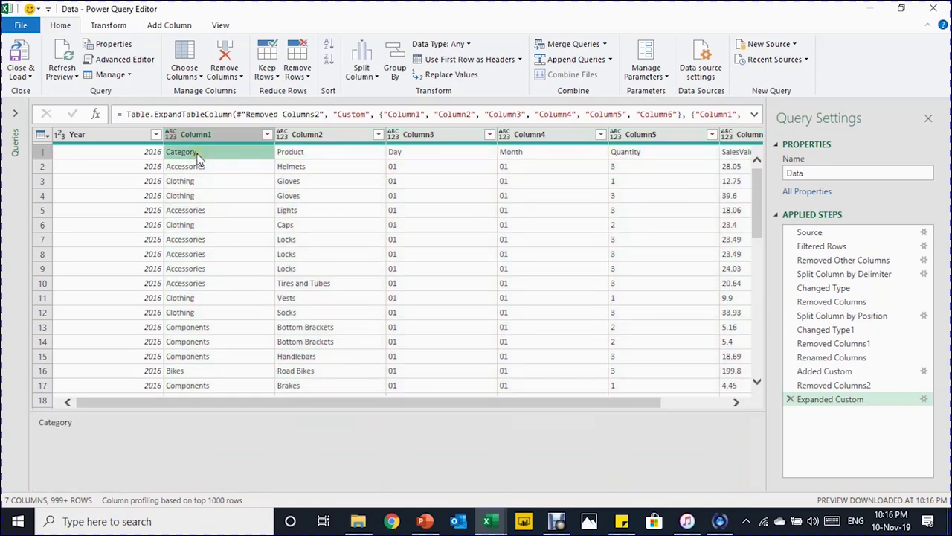
click(287, 152)
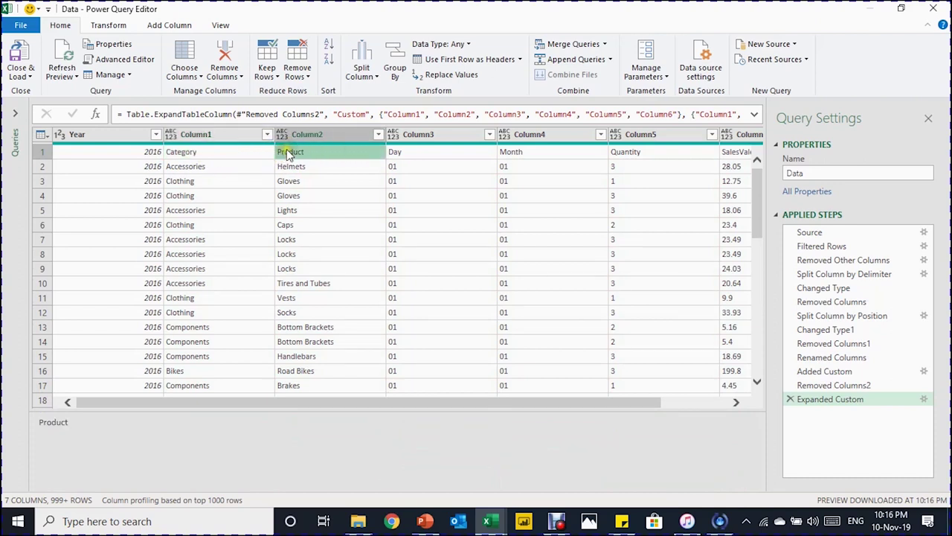
click(409, 151)
click(513, 151)
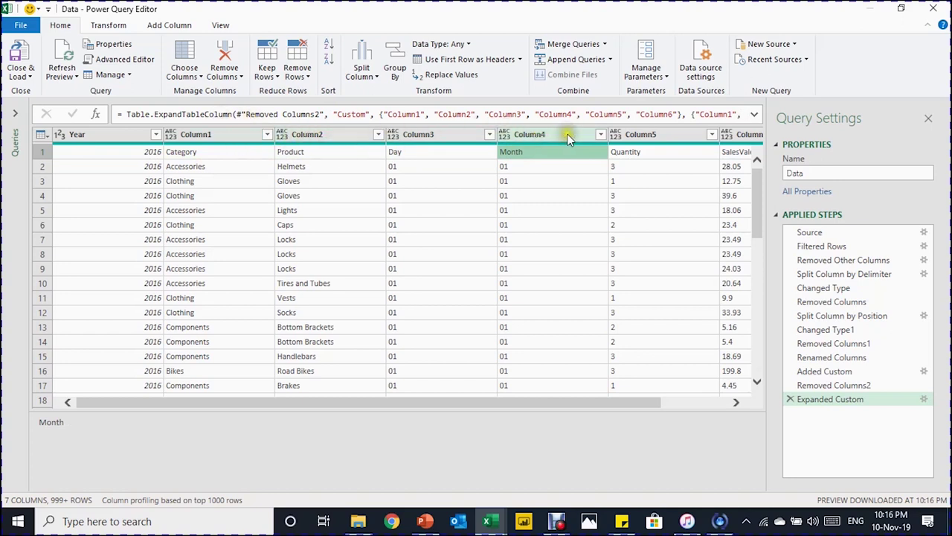
click(117, 152)
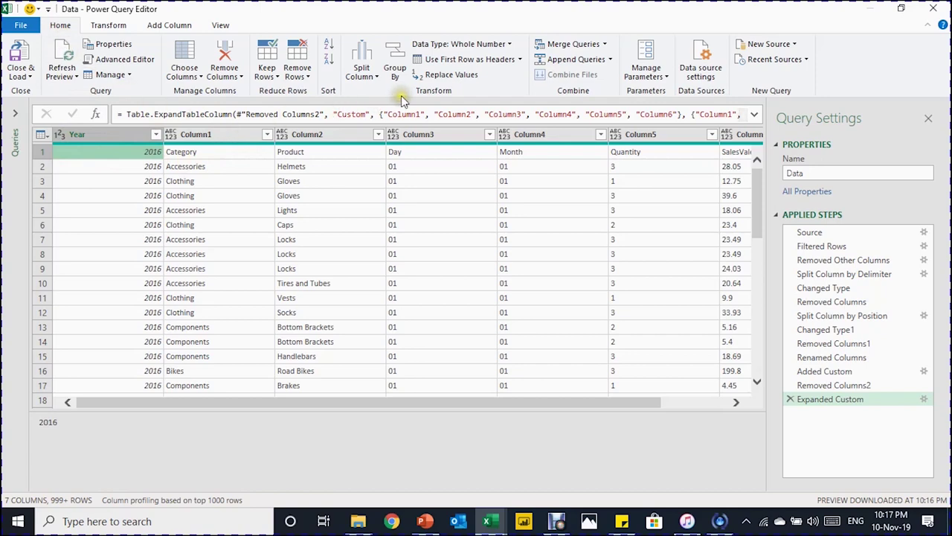
click(450, 64)
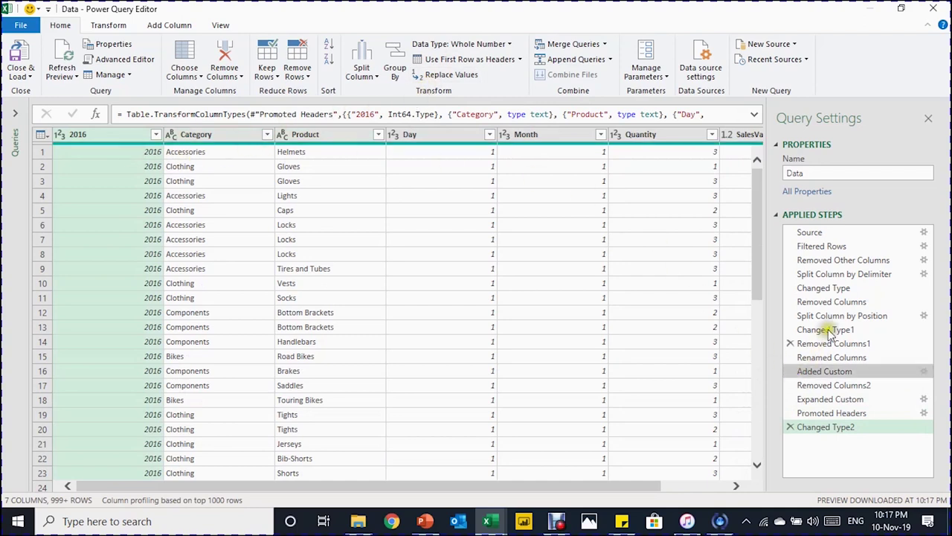
click(835, 414)
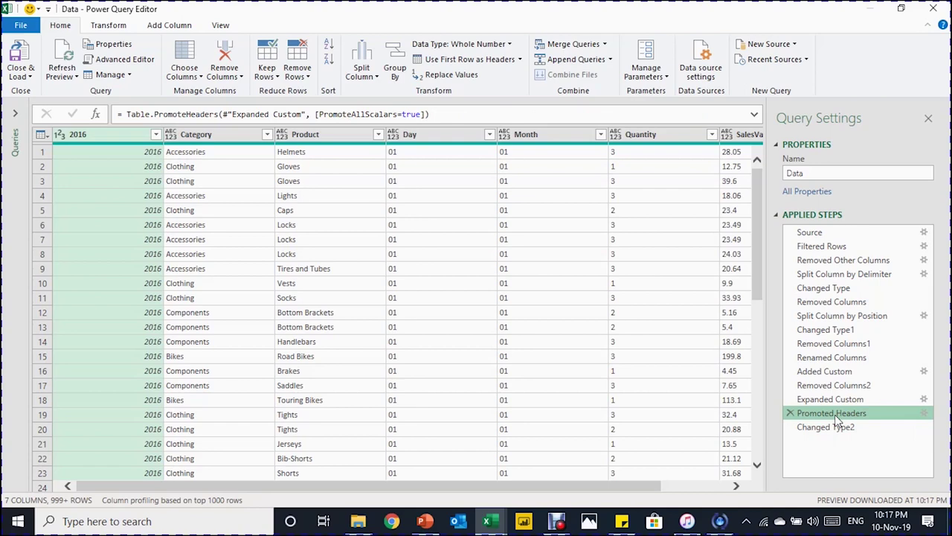
click(832, 428)
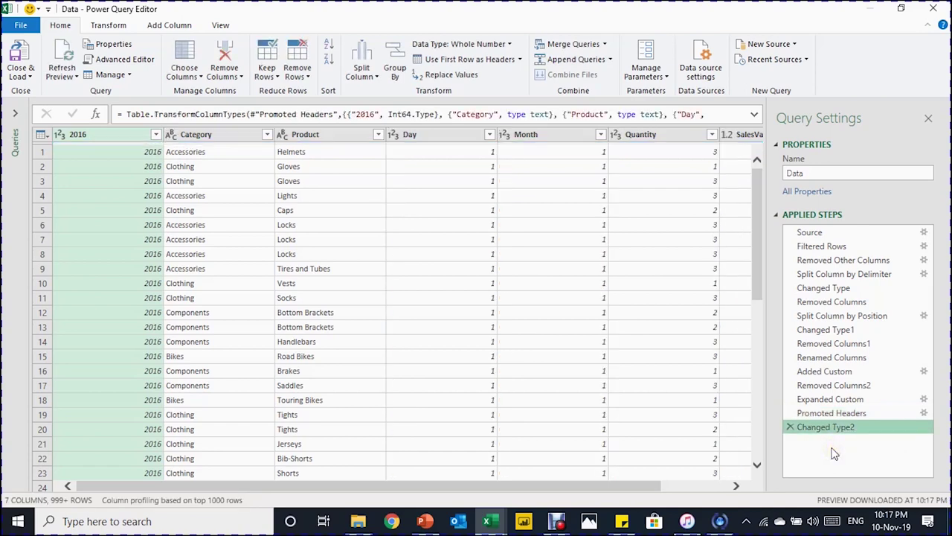
mouse_move(826, 431)
mouse_down()
mouse_move(829, 394)
mouse_move(824, 432)
mouse_up()
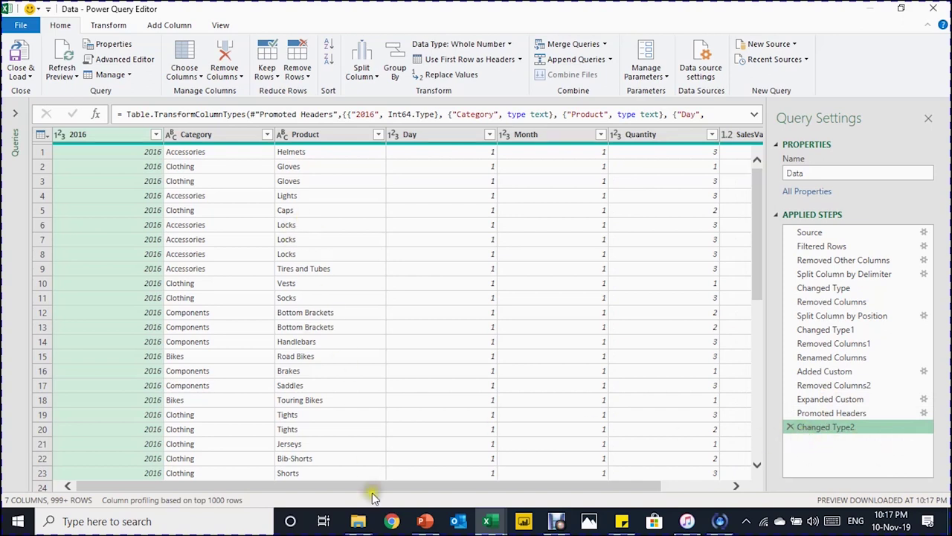
mouse_move(376, 487)
mouse_down()
mouse_move(526, 459)
mouse_move(362, 481)
mouse_up()
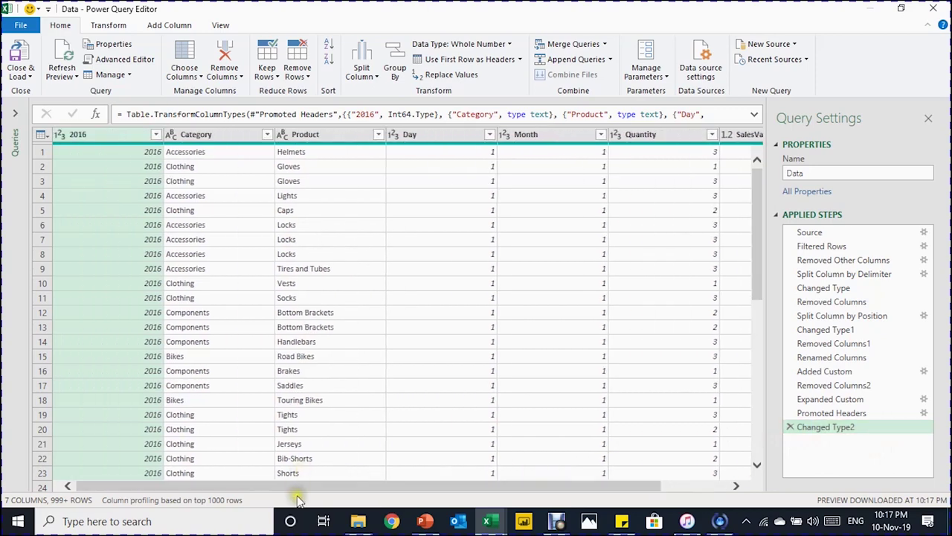
Rename the first column, headed 2016, as Year
double_click(92, 139)
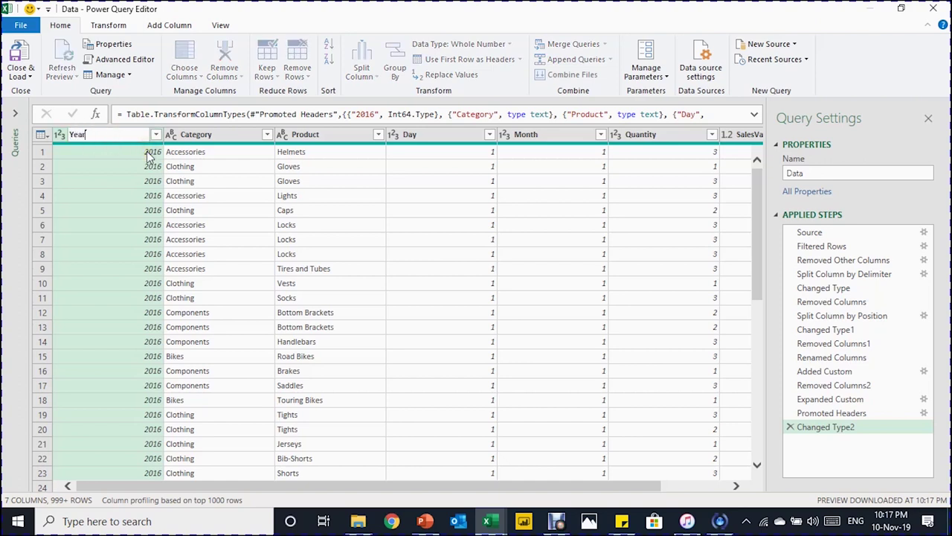
key(Return)
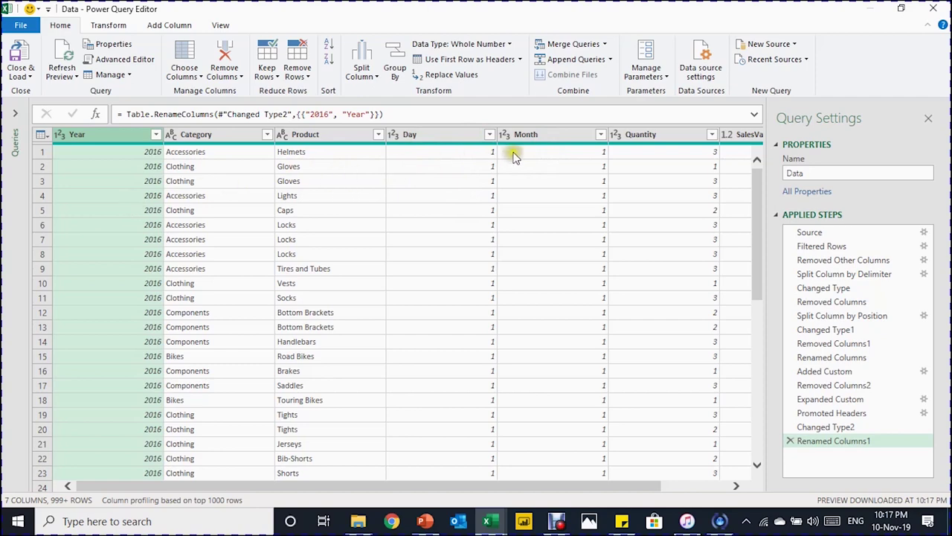
mouse_move(540, 148)
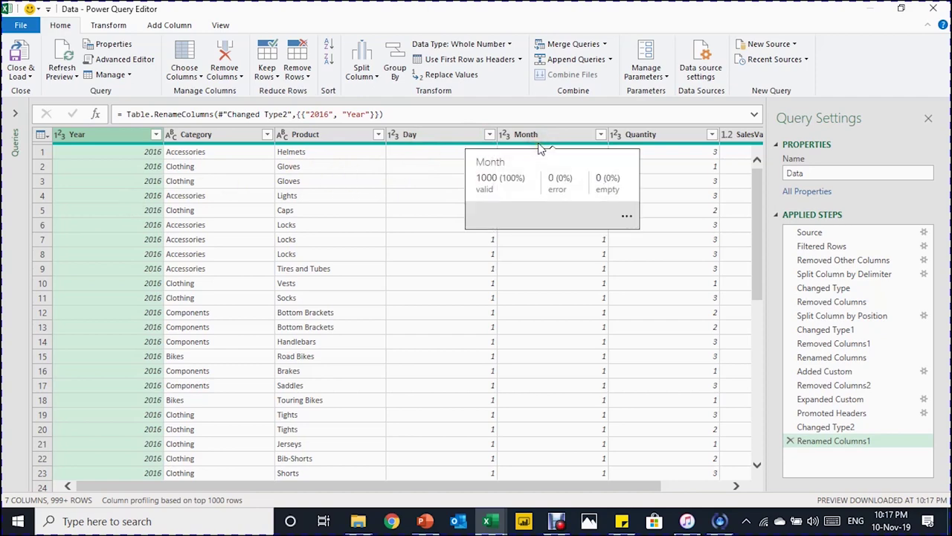
Merge the Day, Month and Year columns, in that order, into one column named Date with a custom hyphen separator
click(107, 28)
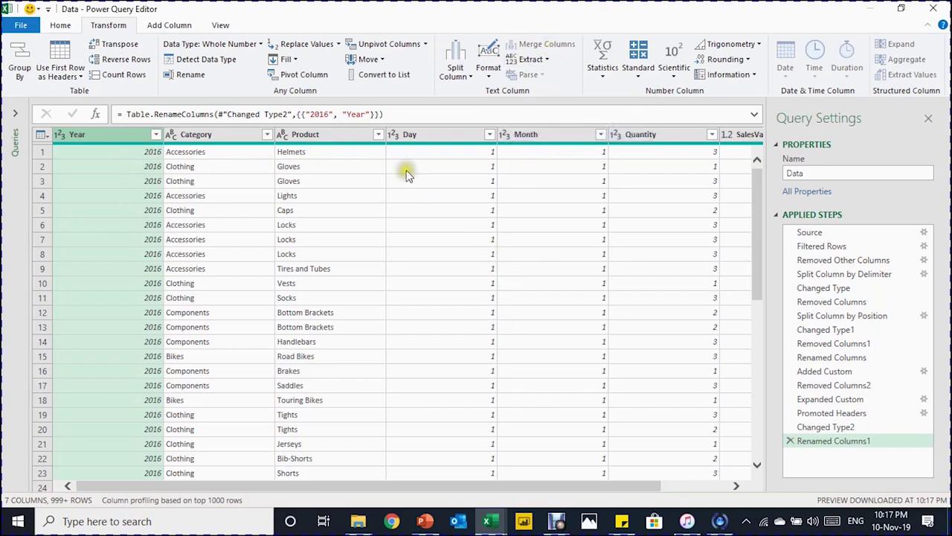
click(431, 137)
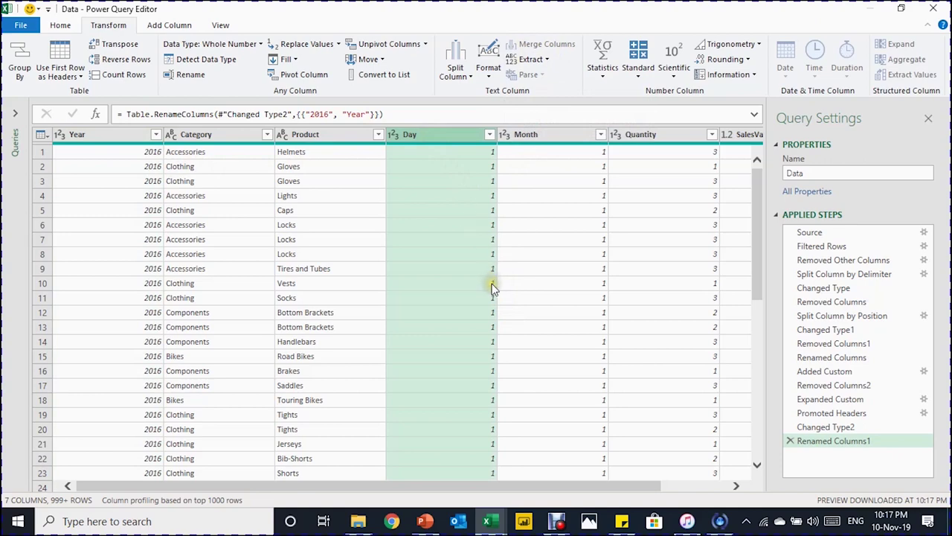
ctrl+click(554, 137)
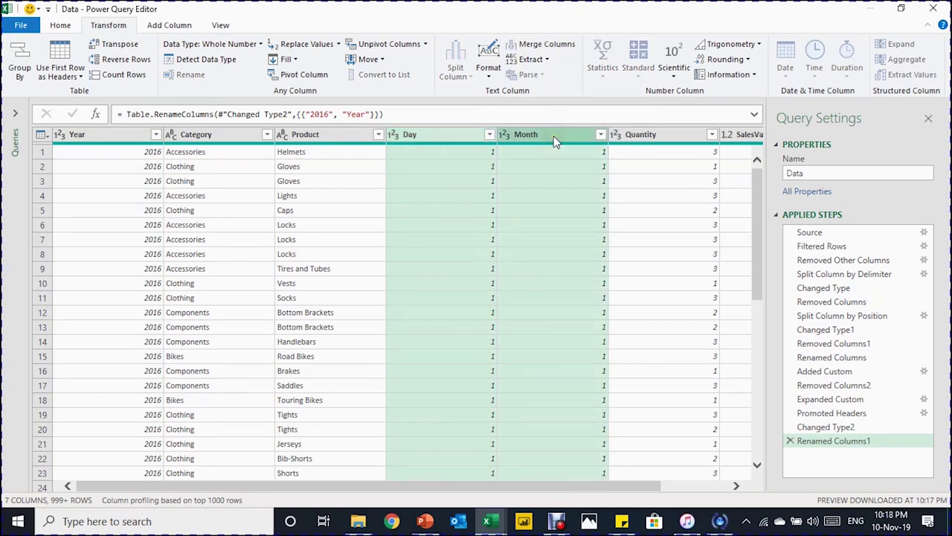
ctrl+click(121, 136)
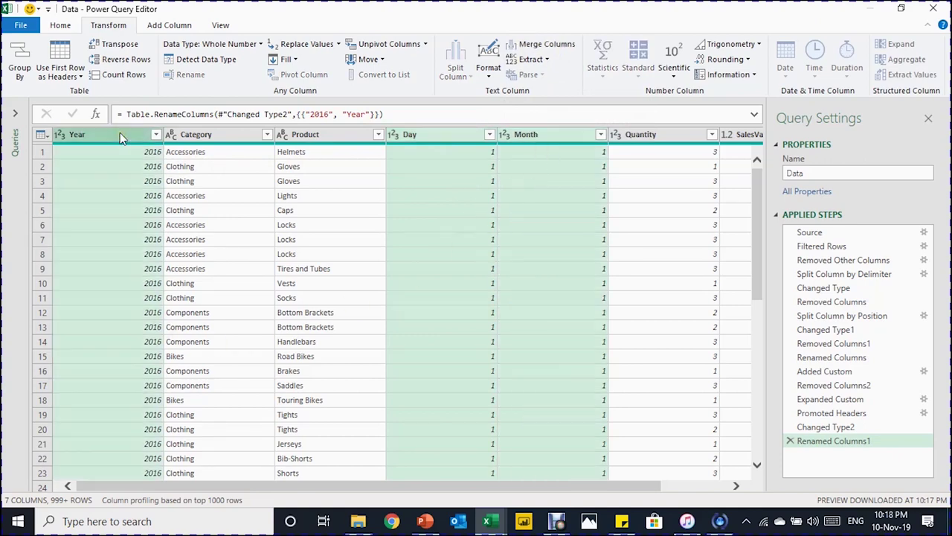
click(555, 46)
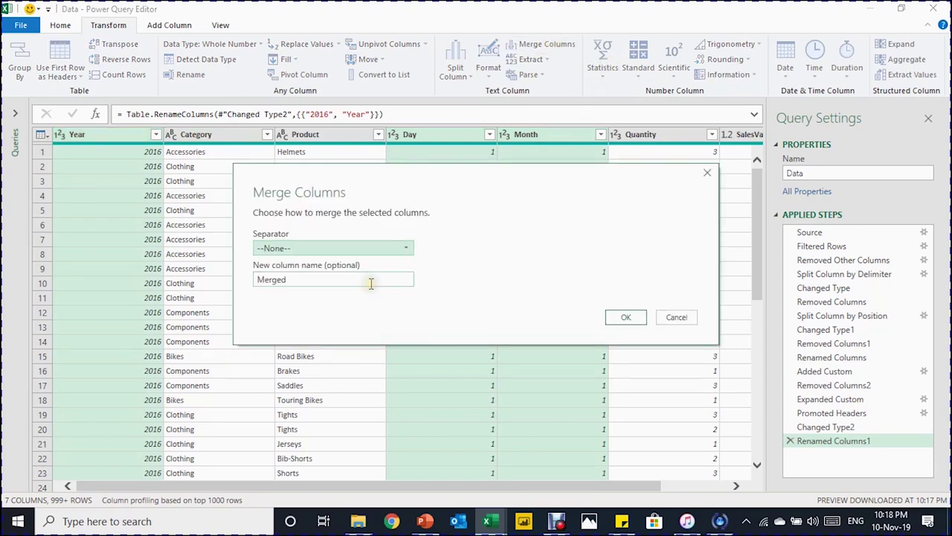
click(403, 251)
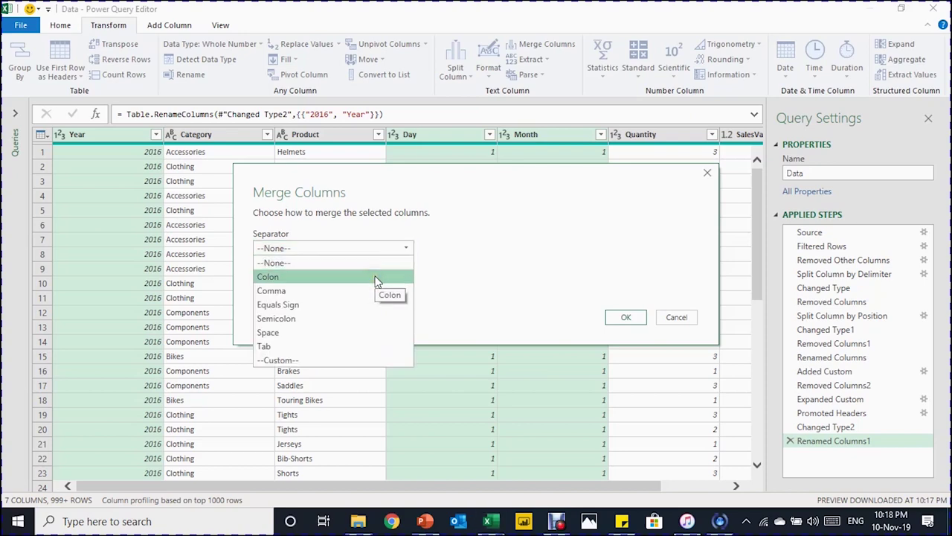
click(352, 358)
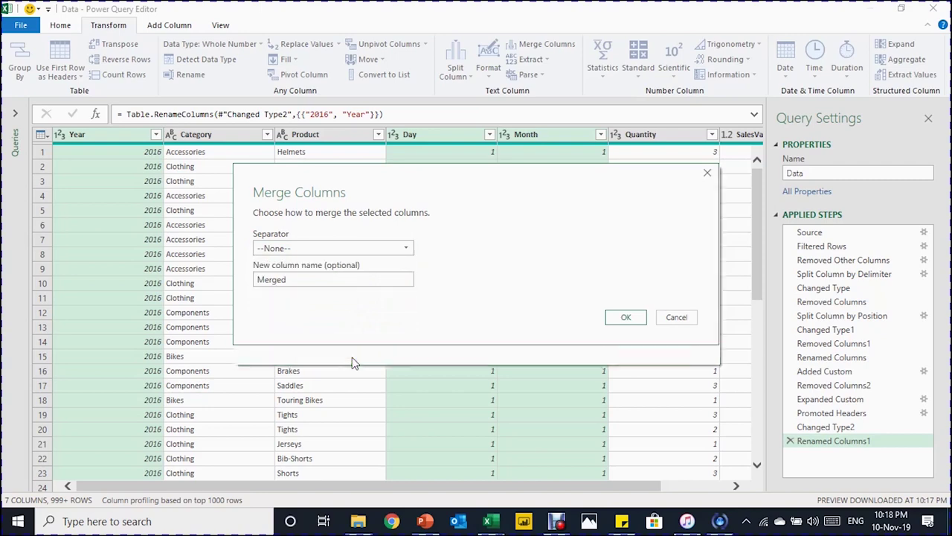
click(327, 268)
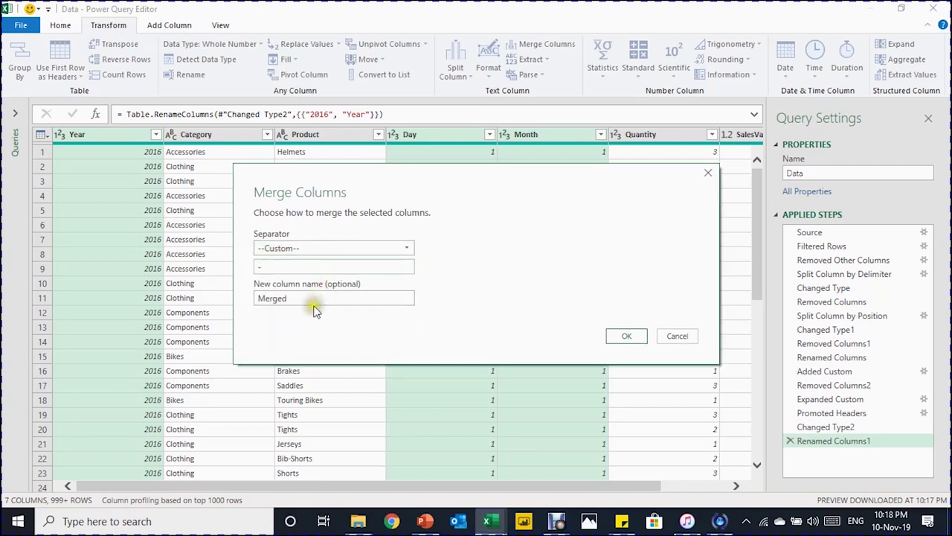
drag(313, 297, 250, 297)
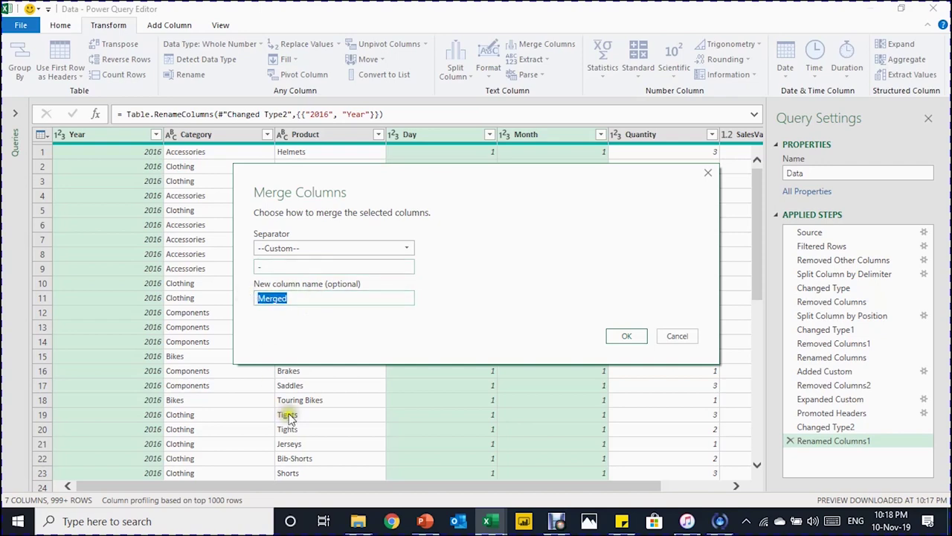
text(Date)
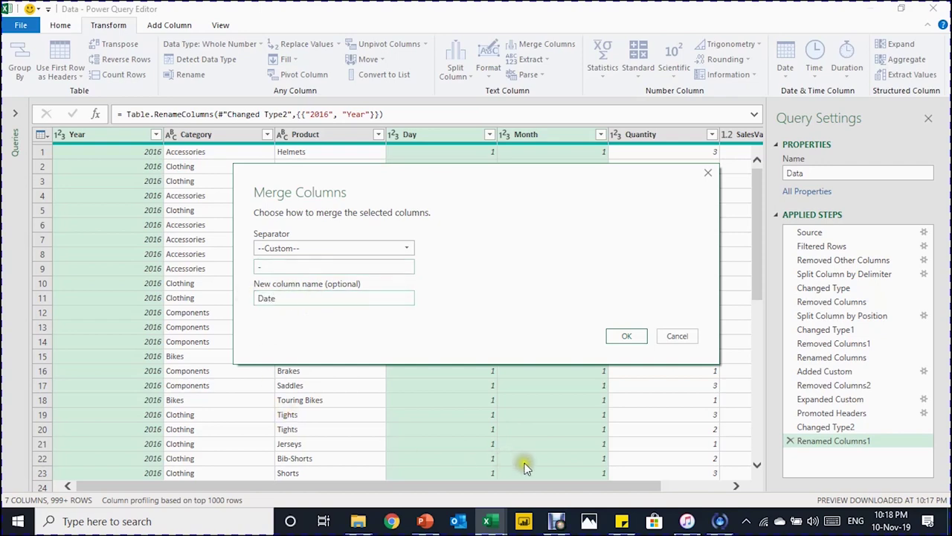
click(624, 336)
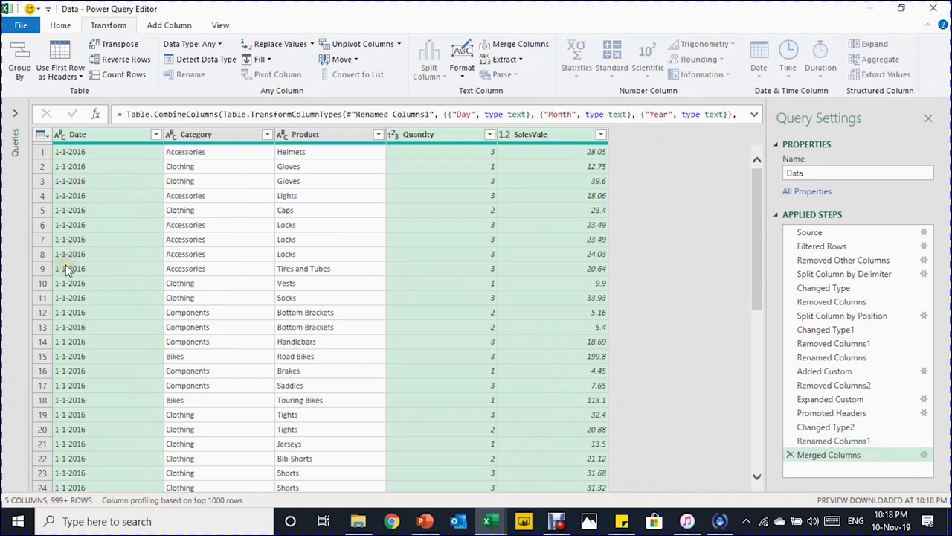
Examine the first merged date, and compare the data at the column-renaming, type-change, header-promotion and column-merging steps
click(61, 153)
click(113, 152)
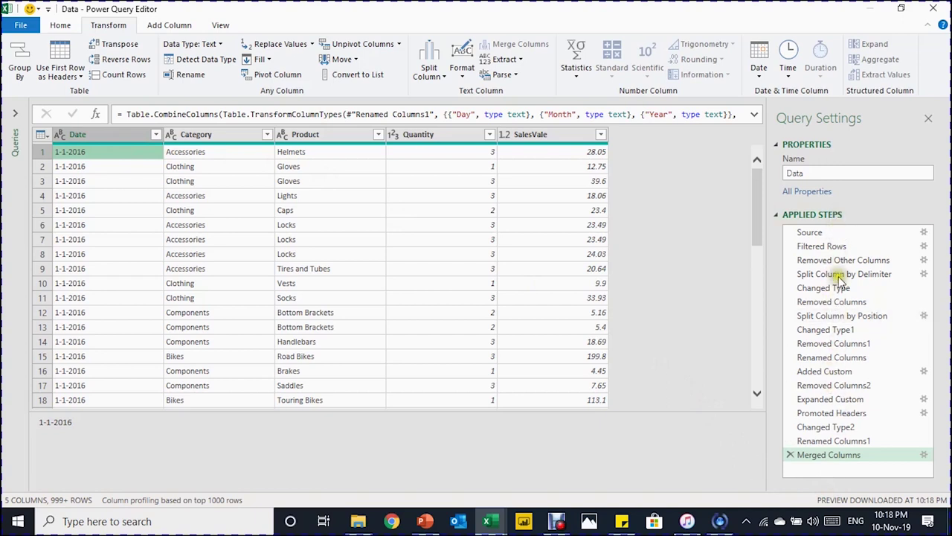
click(834, 440)
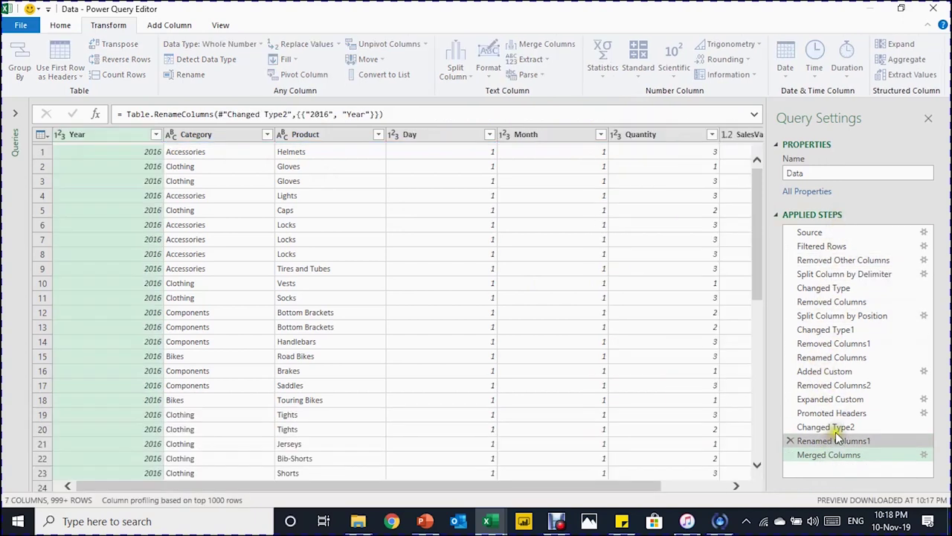
click(835, 428)
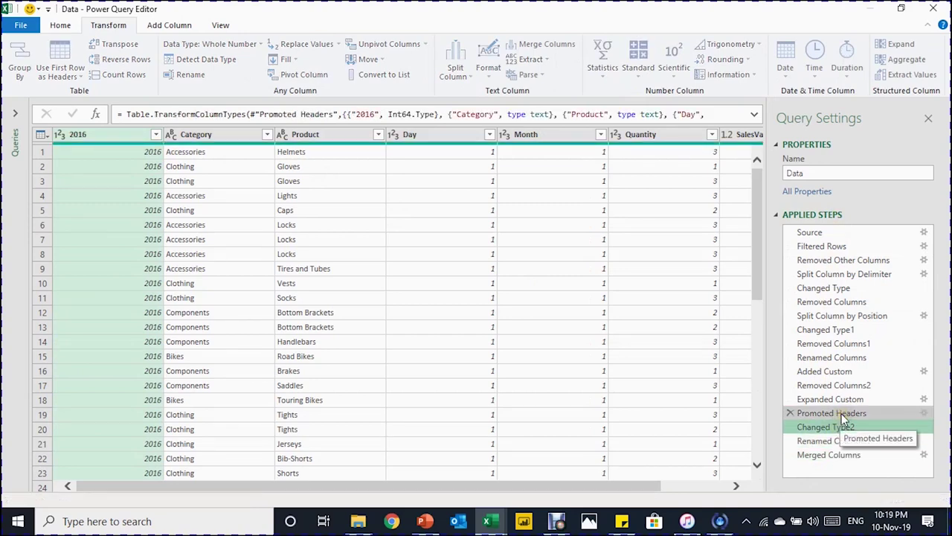
click(841, 414)
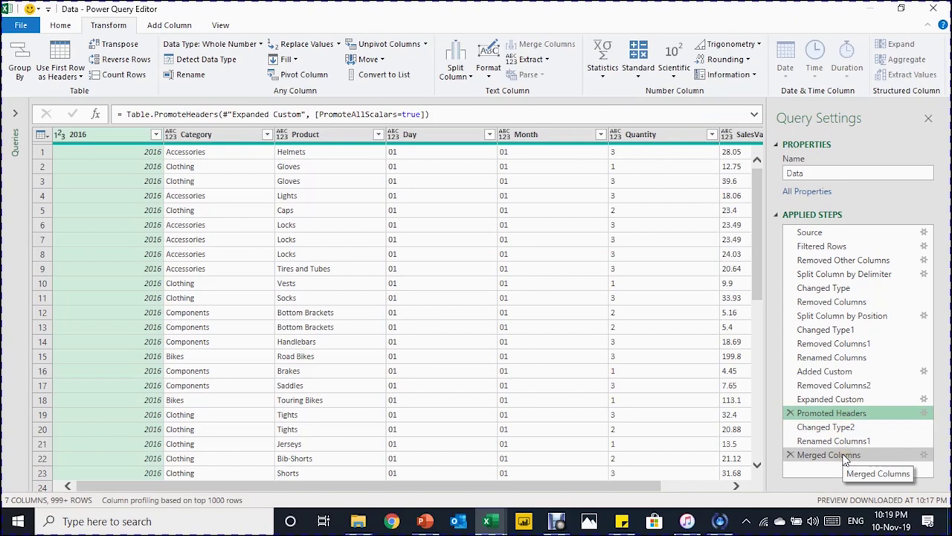
click(845, 455)
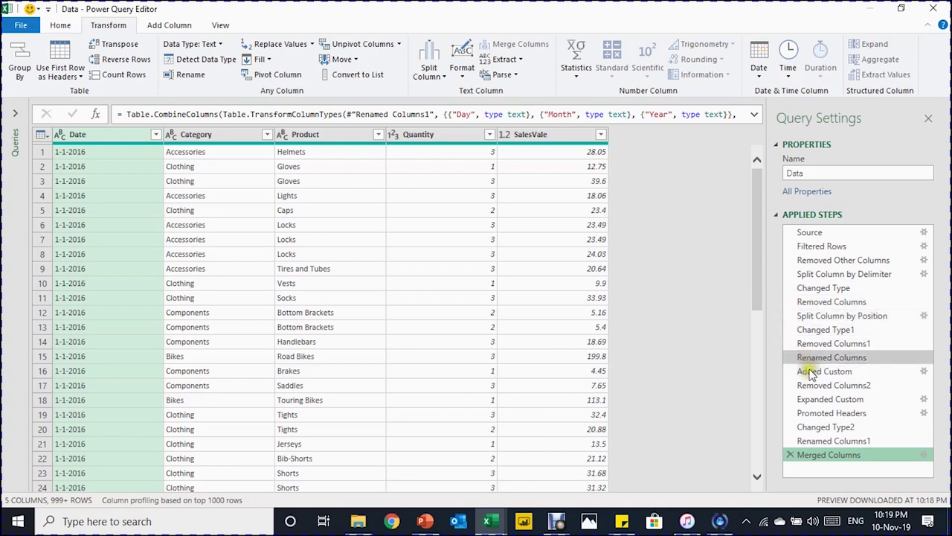
click(833, 440)
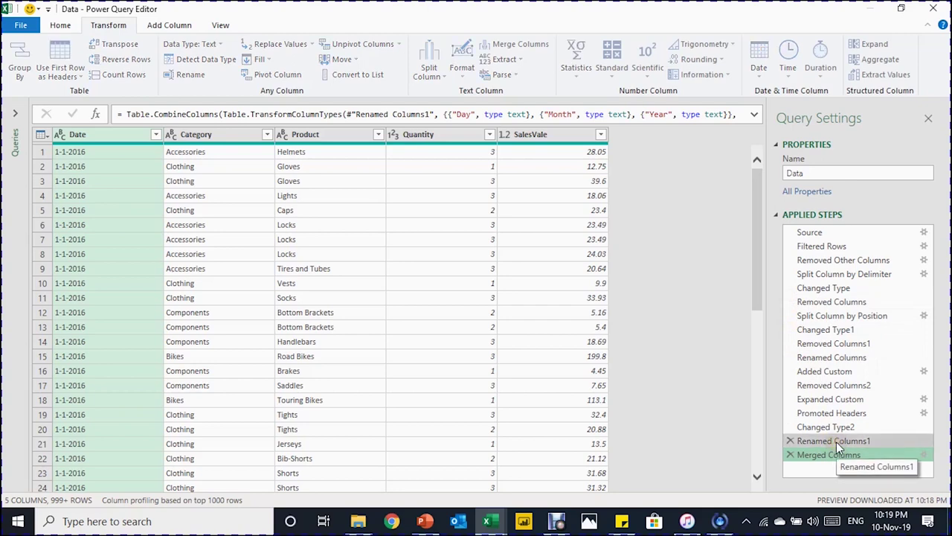
right_click(834, 442)
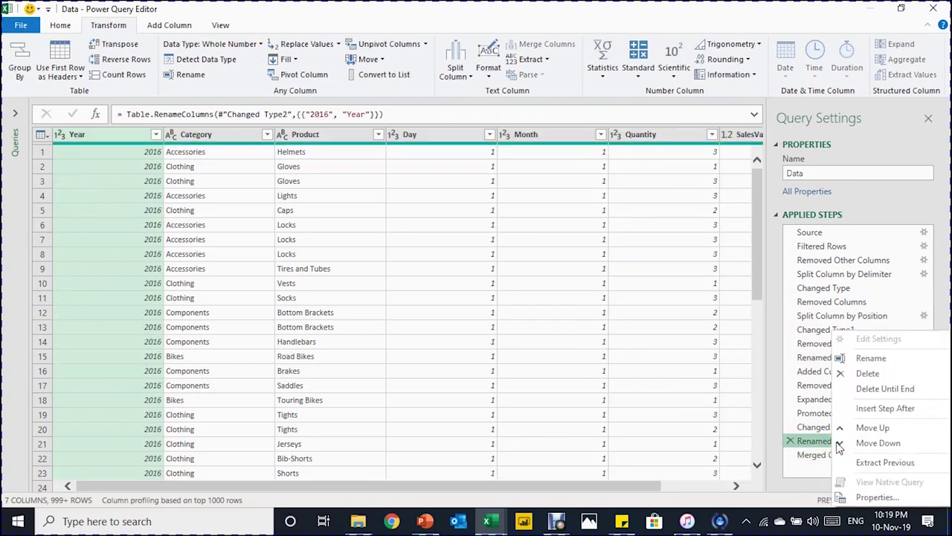
click(882, 372)
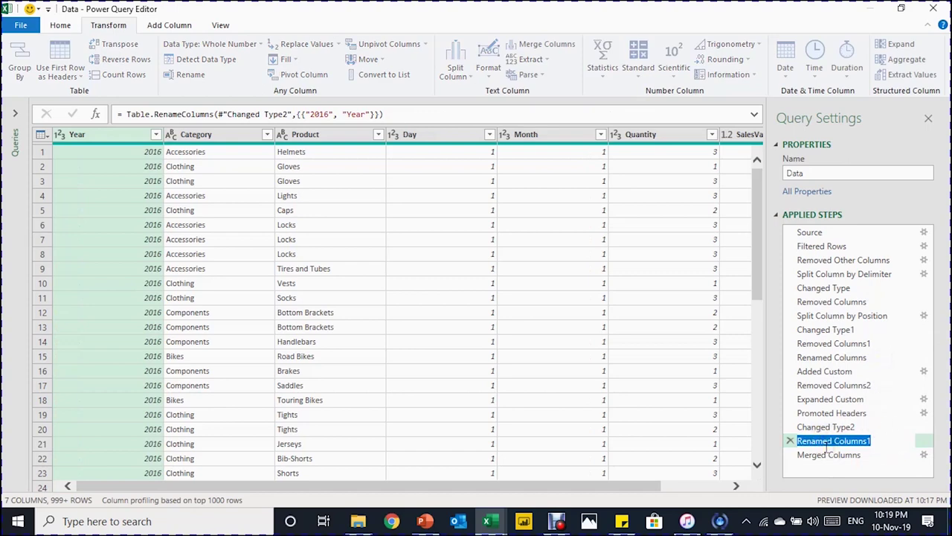
key(Return)
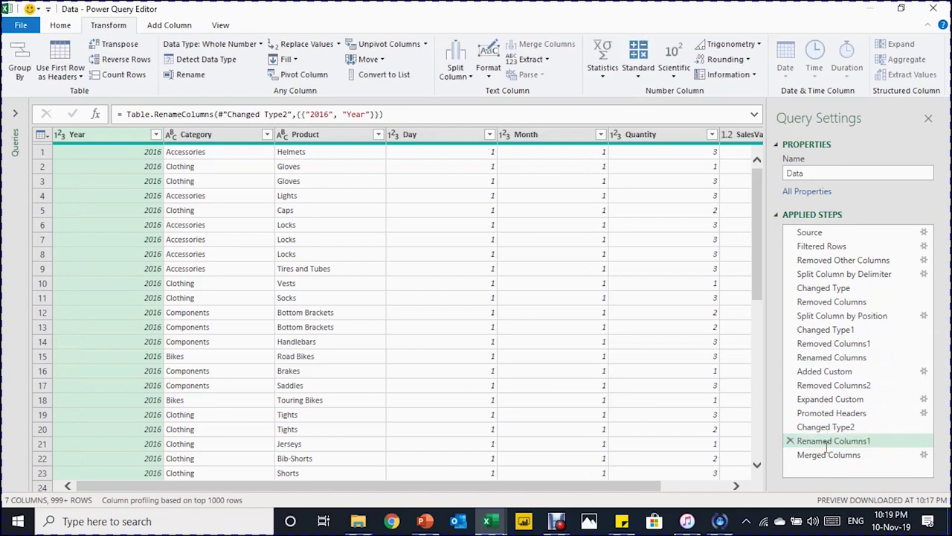
Return to the Merged Columns step and change the Date column's data type to Date
click(827, 455)
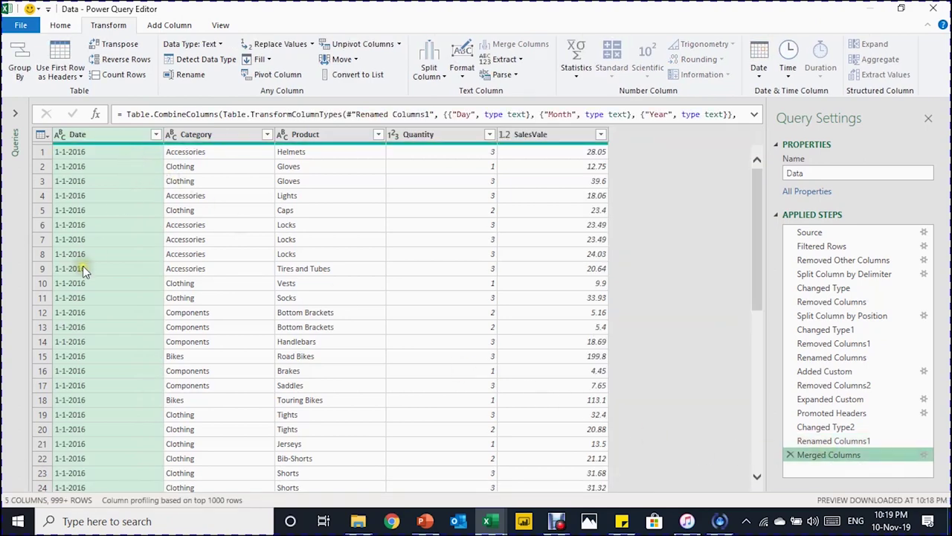
click(60, 135)
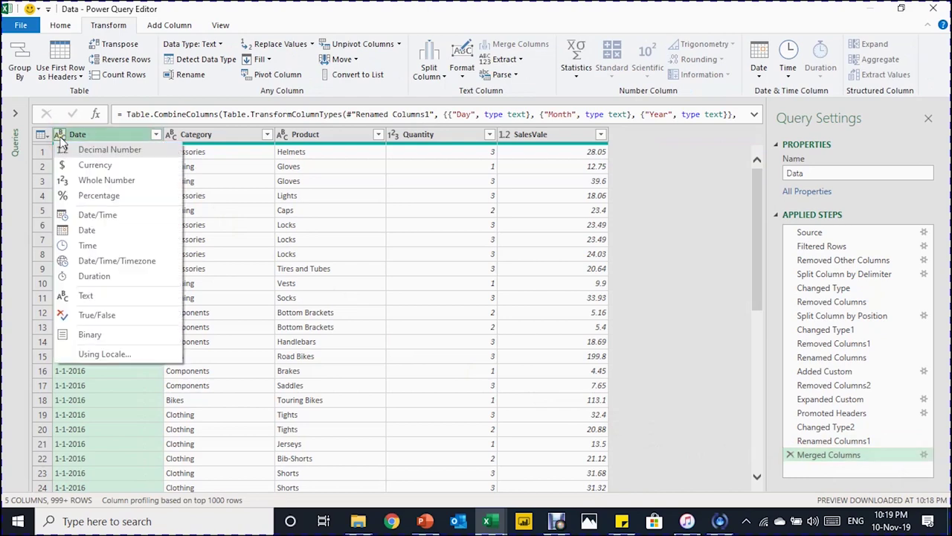
click(92, 231)
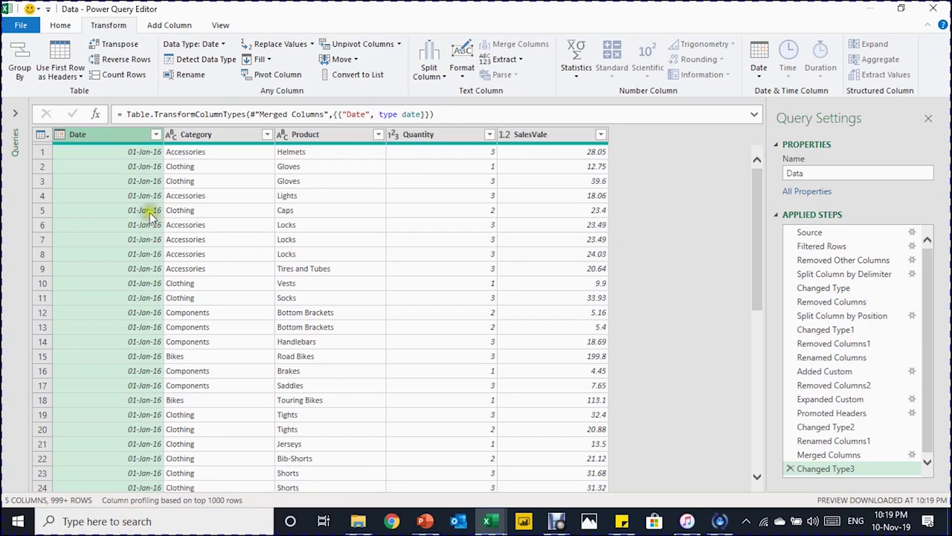
Load the full list of values in the Date column's filter, and close it without filtering
click(155, 135)
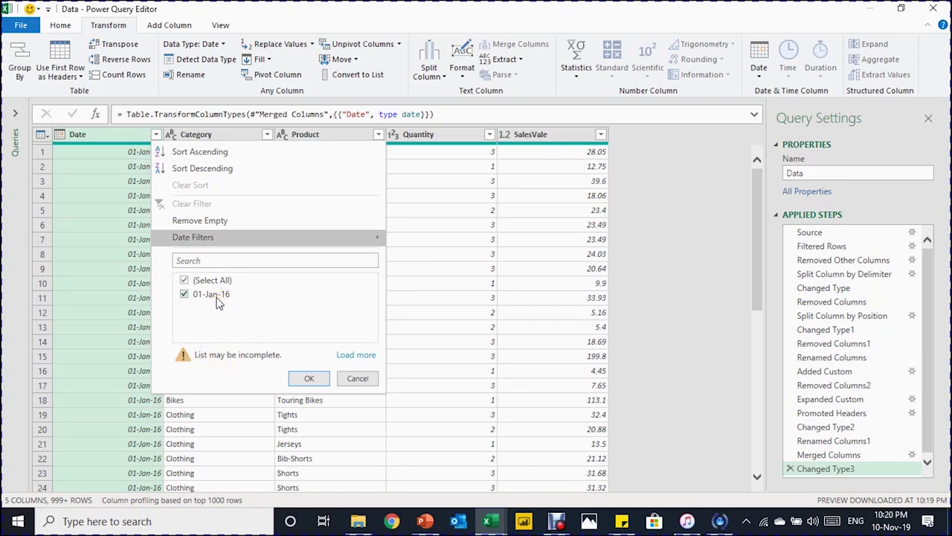
click(345, 356)
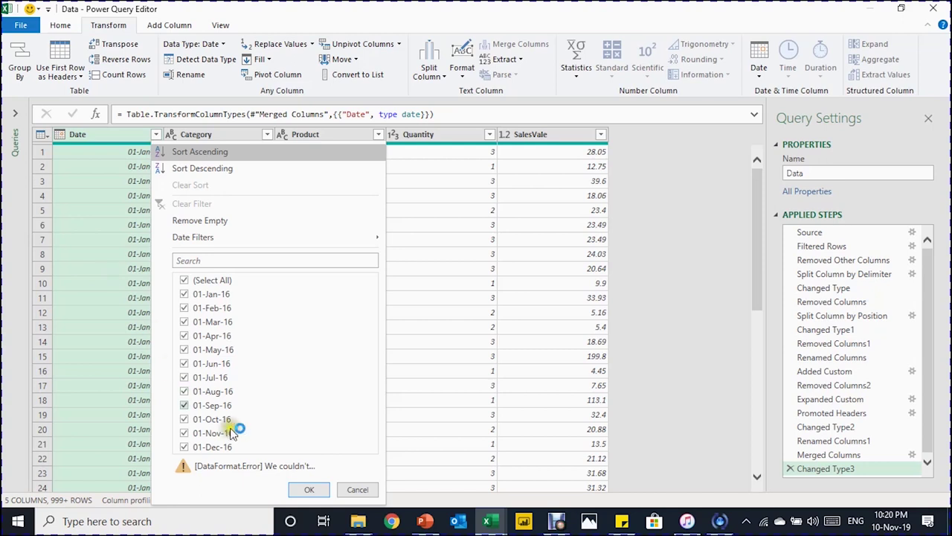
click(357, 491)
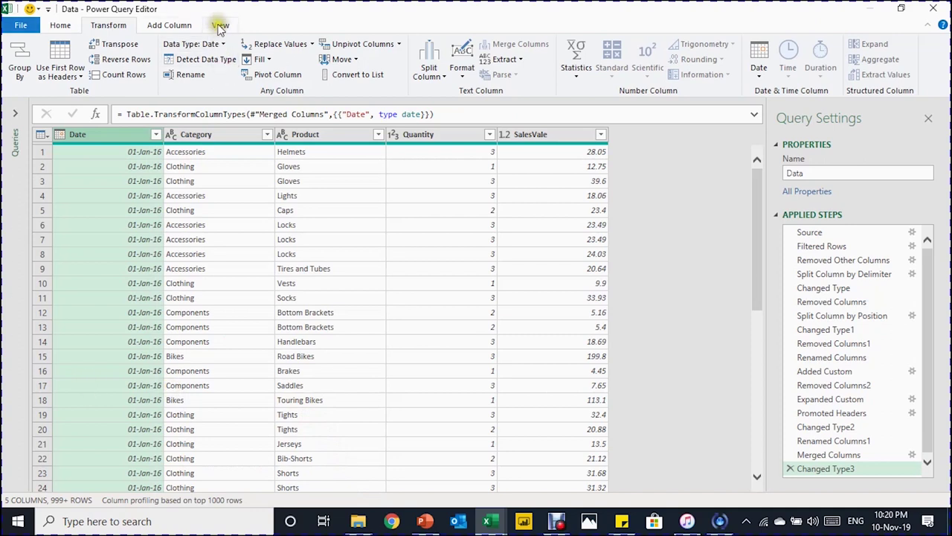
Set the current workbook's regional locale to English (United Kingdom) in the query options
click(29, 24)
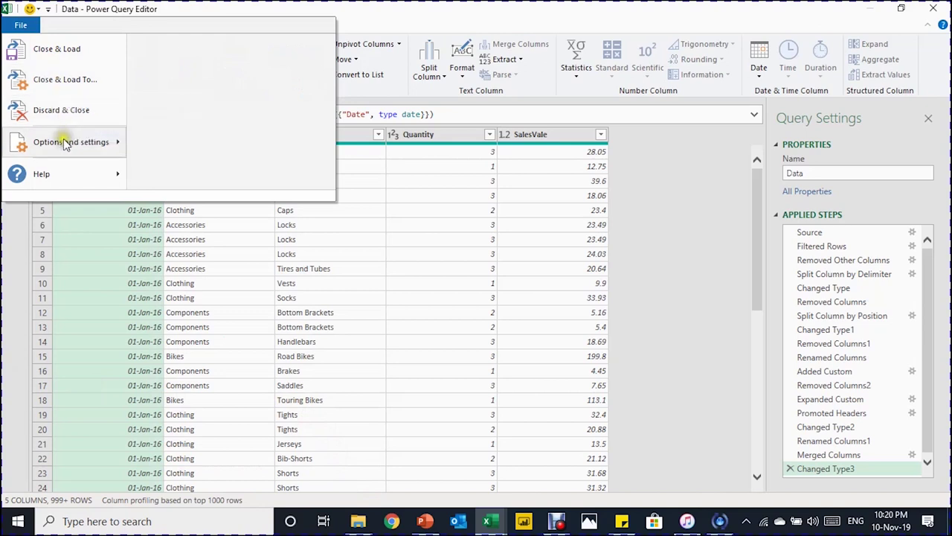
mouse_move(65, 144)
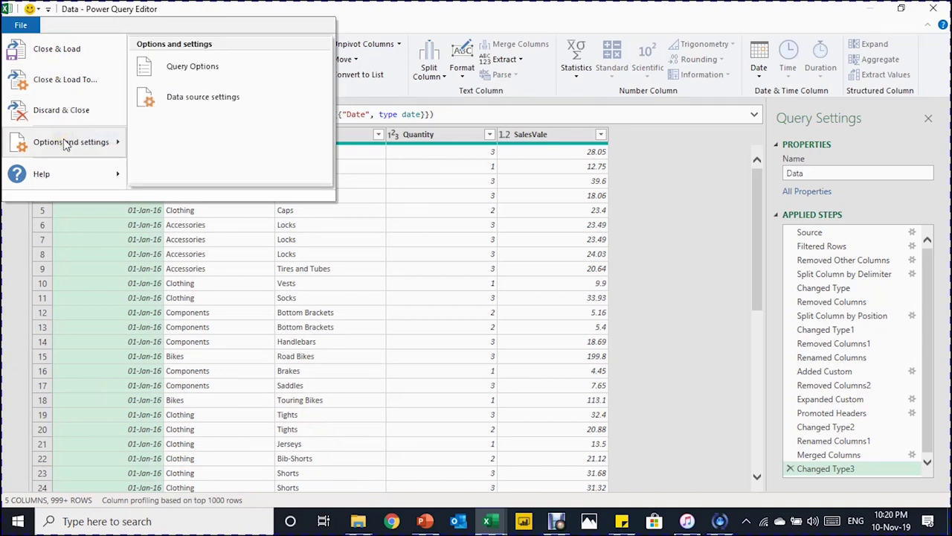
click(225, 97)
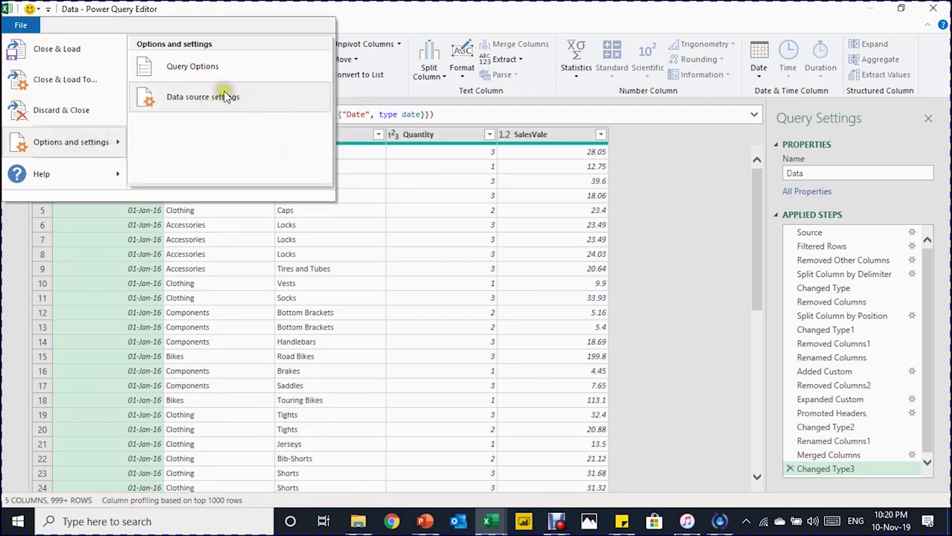
click(196, 65)
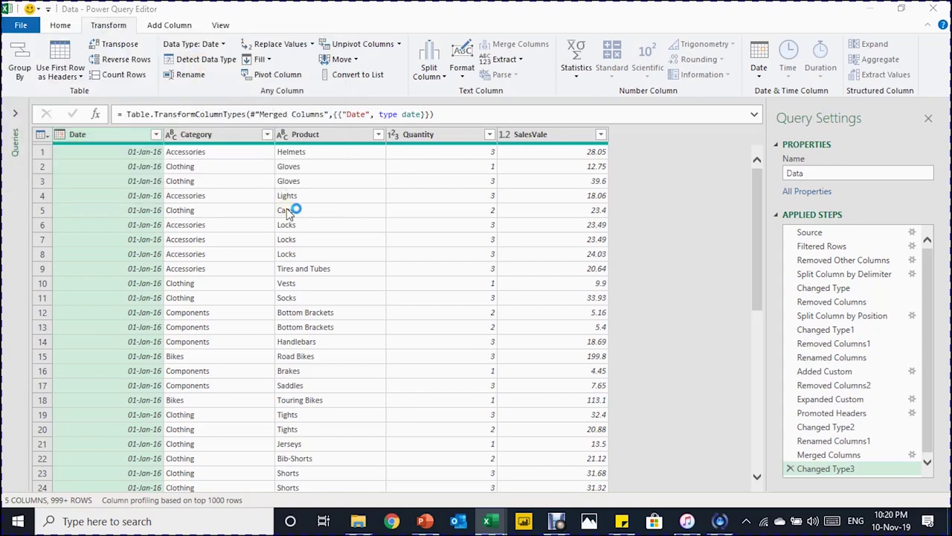
click(320, 264)
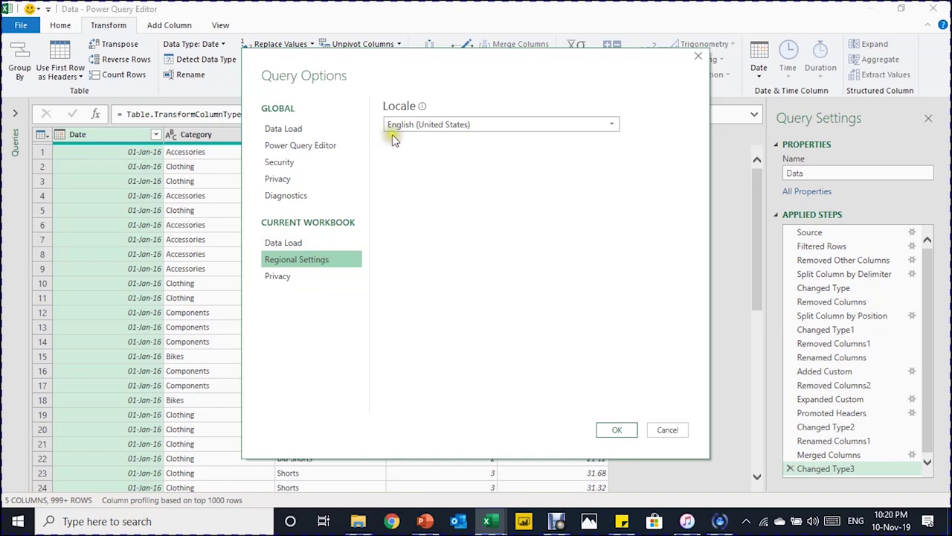
click(452, 125)
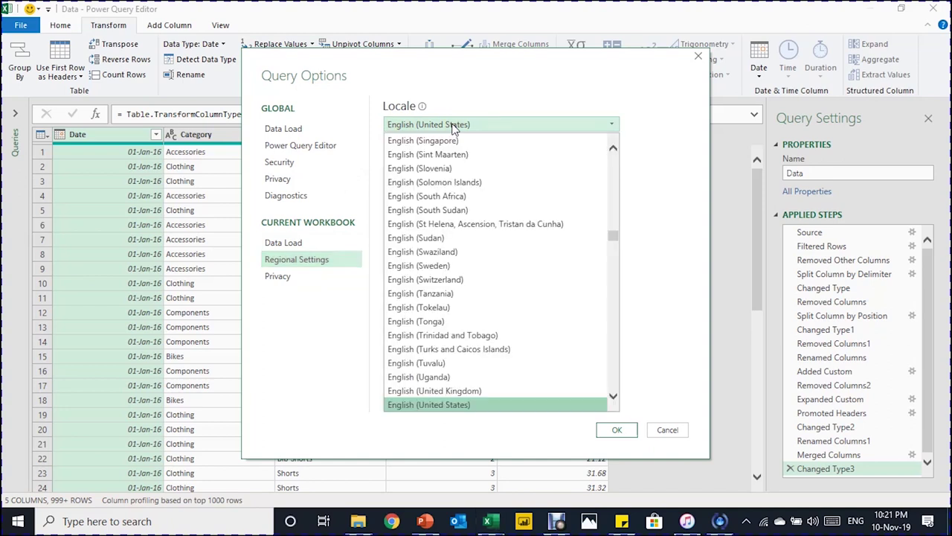
click(463, 391)
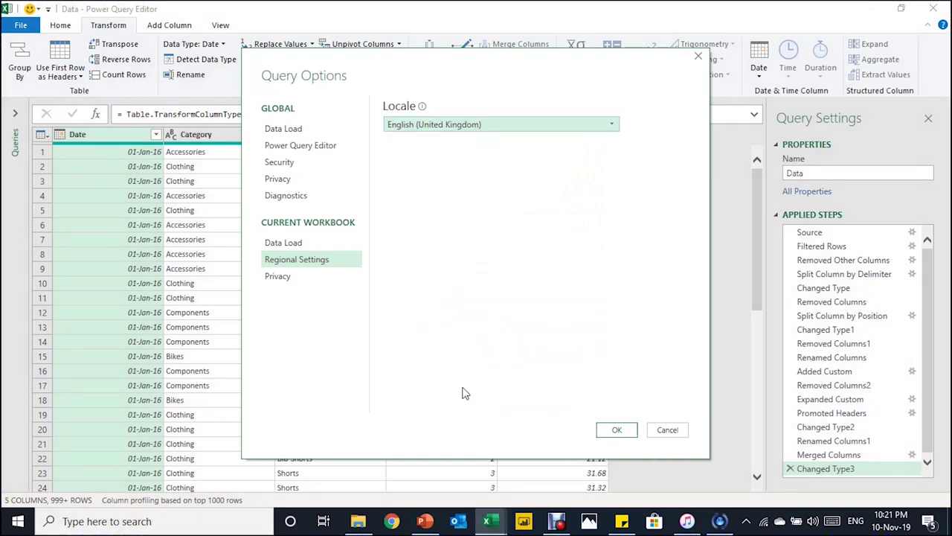
click(622, 437)
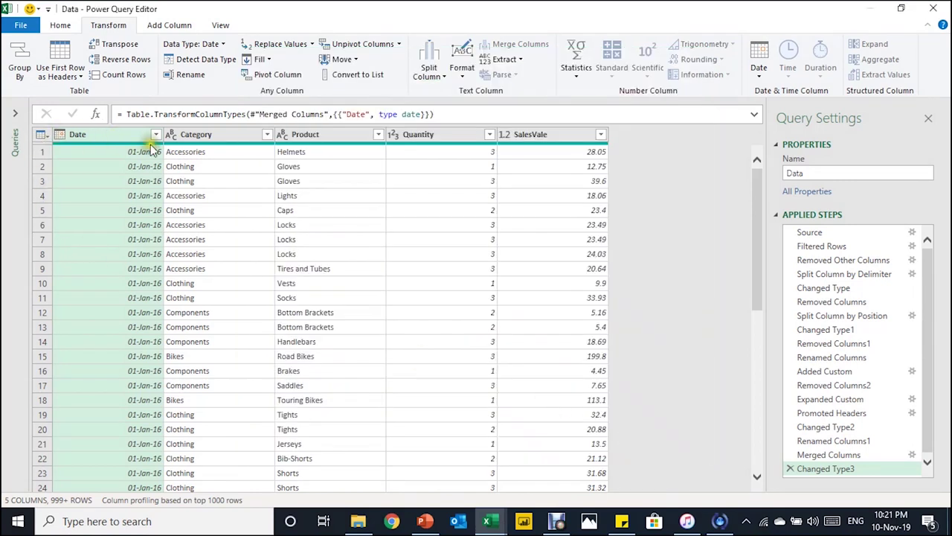
Check the Date column's full list of filter values, and filter the repeated header value "Category" out of the Category column
click(156, 135)
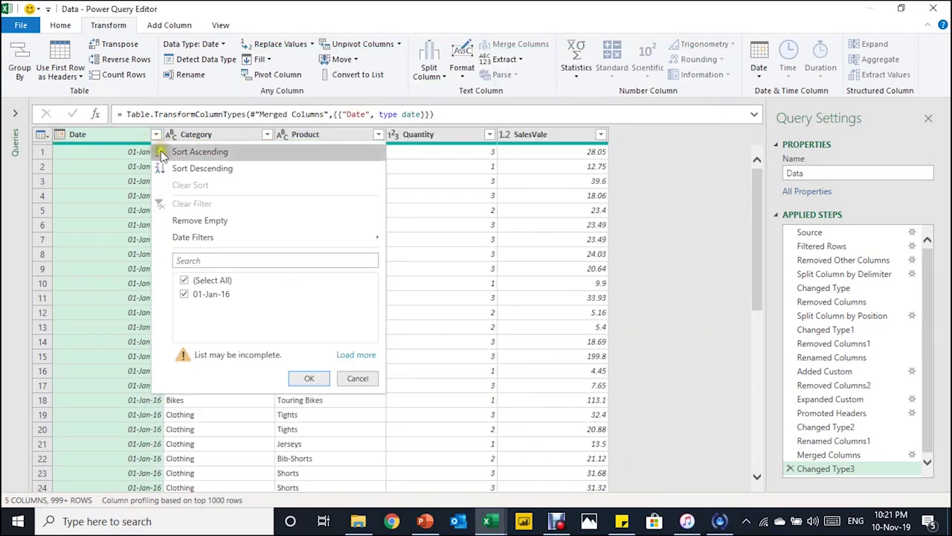
click(361, 355)
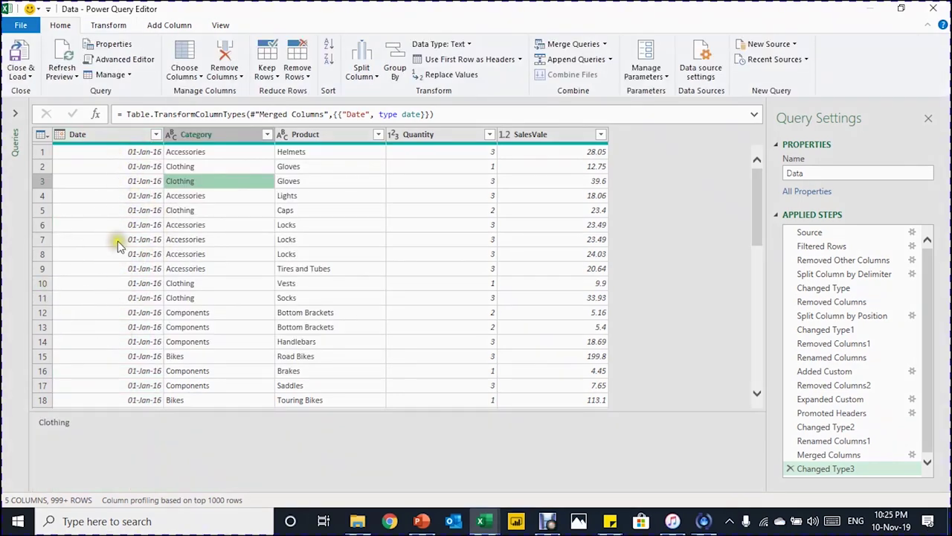
click(268, 138)
click(268, 139)
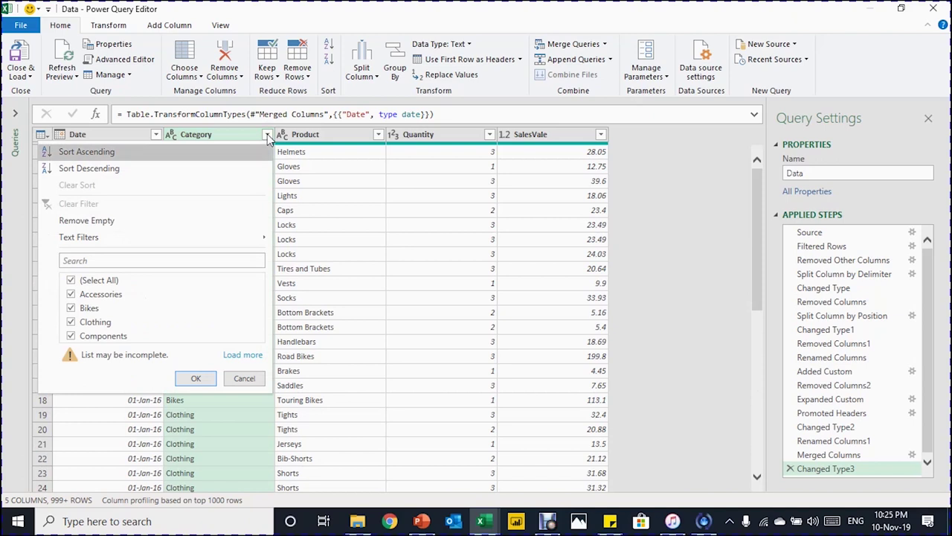
click(240, 356)
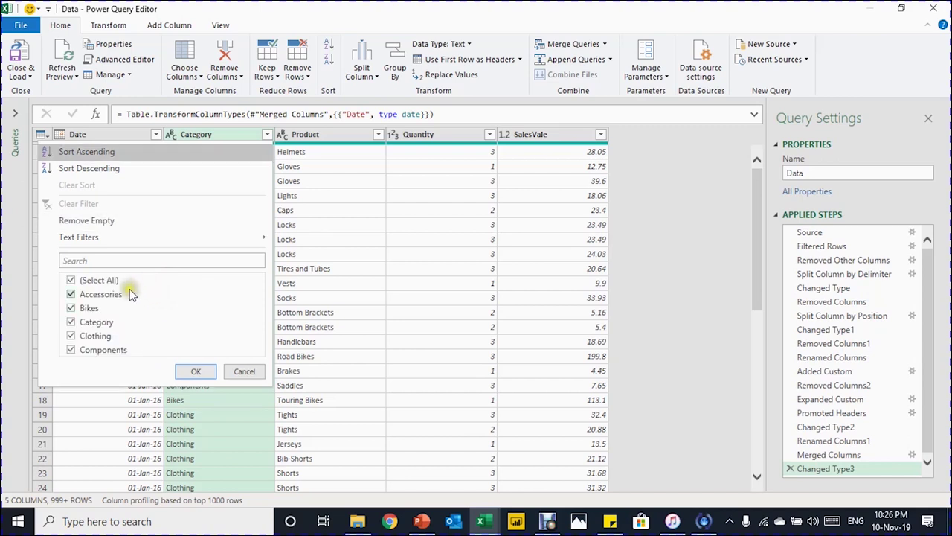
click(111, 325)
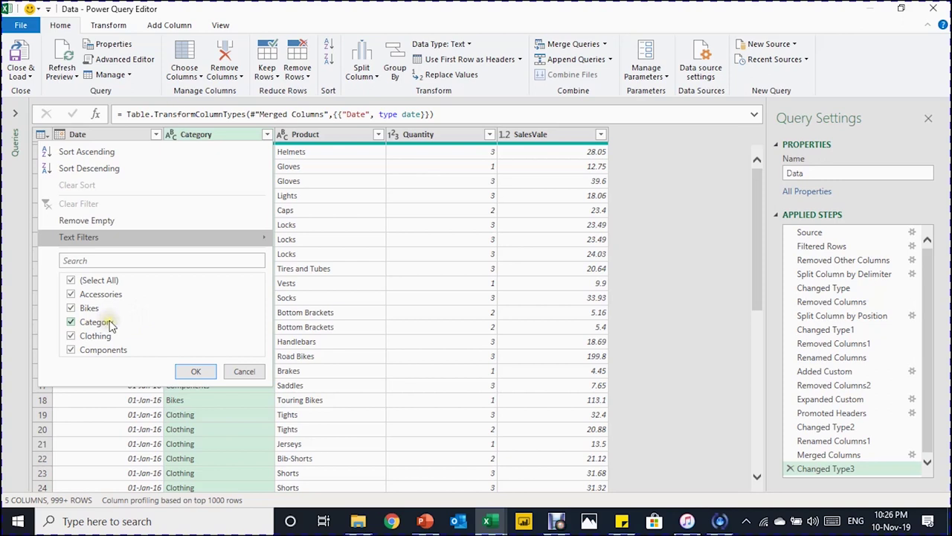
click(71, 323)
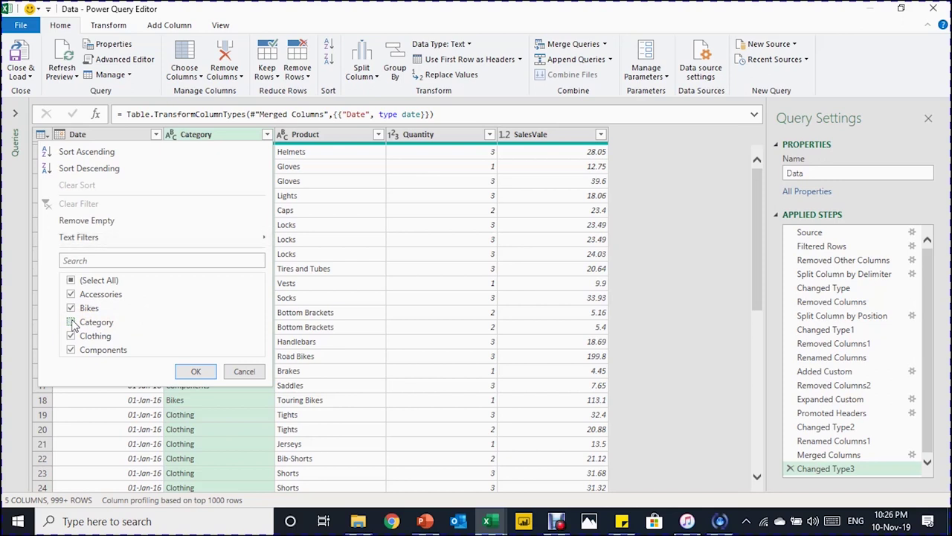
click(195, 371)
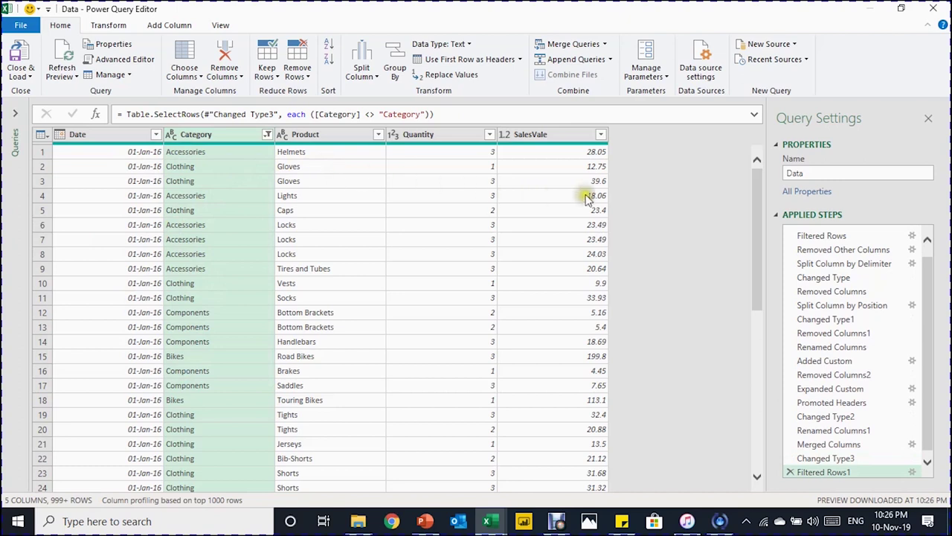
Close the query editor and load the data as a PivotTable Report in the existing worksheet at cell B3
click(146, 134)
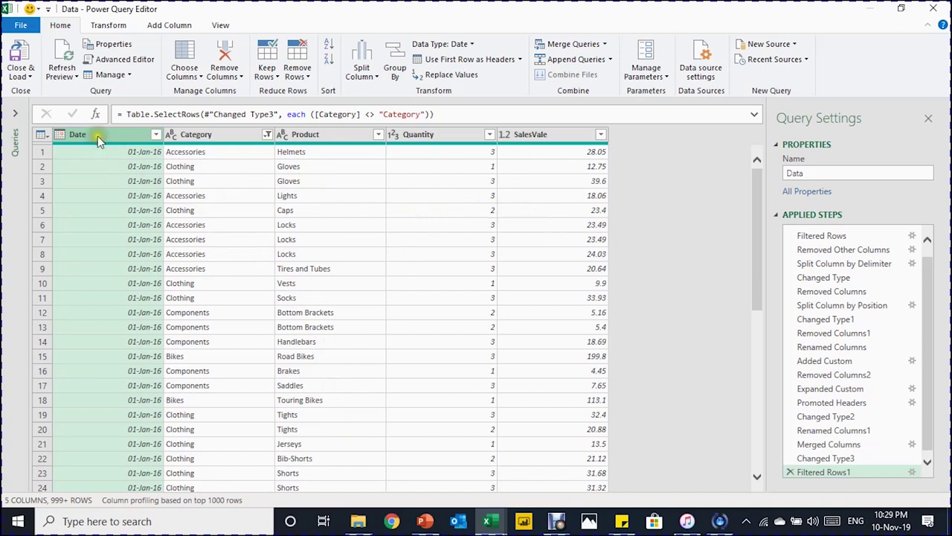
click(30, 76)
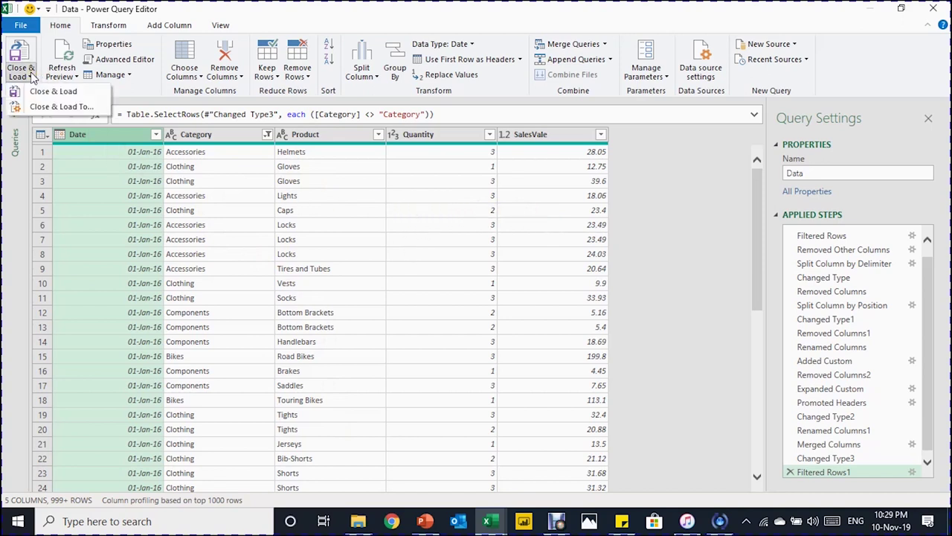
click(59, 106)
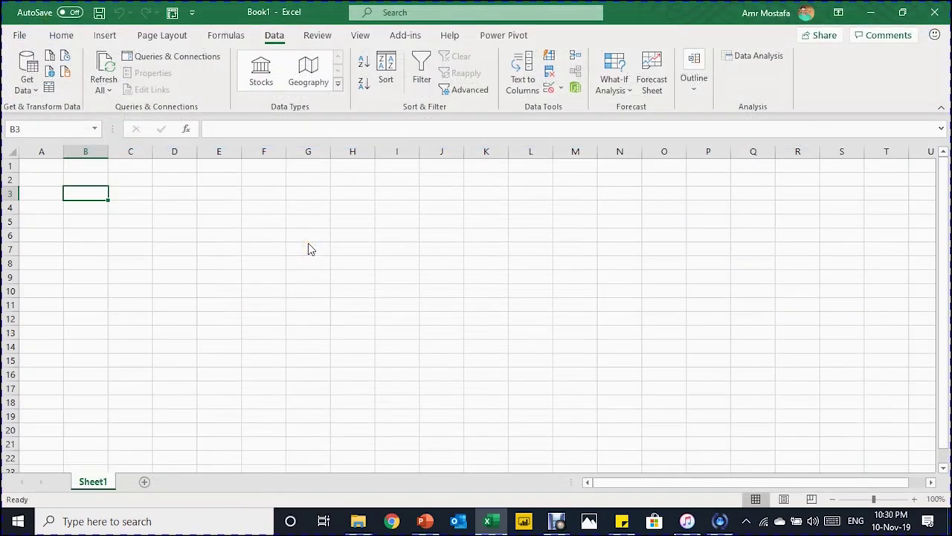
drag(506, 199, 456, 181)
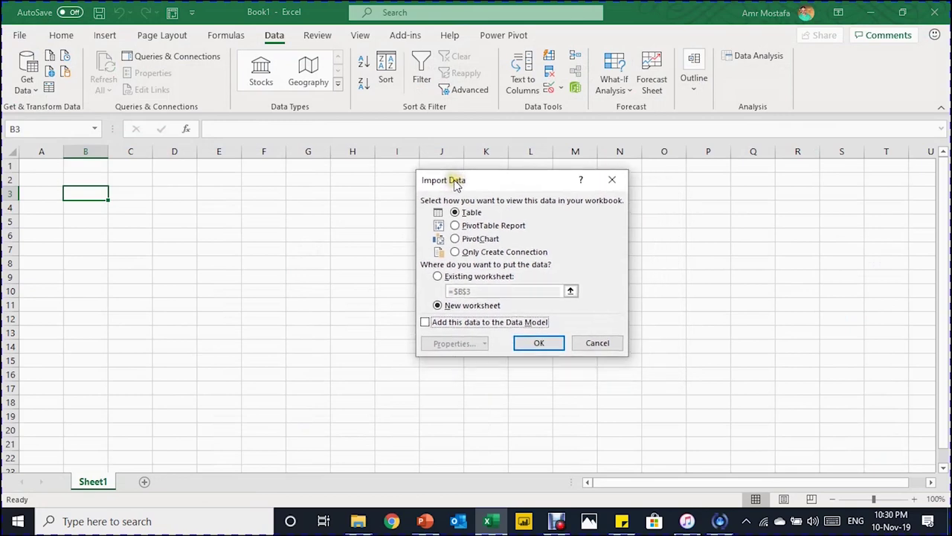
click(456, 226)
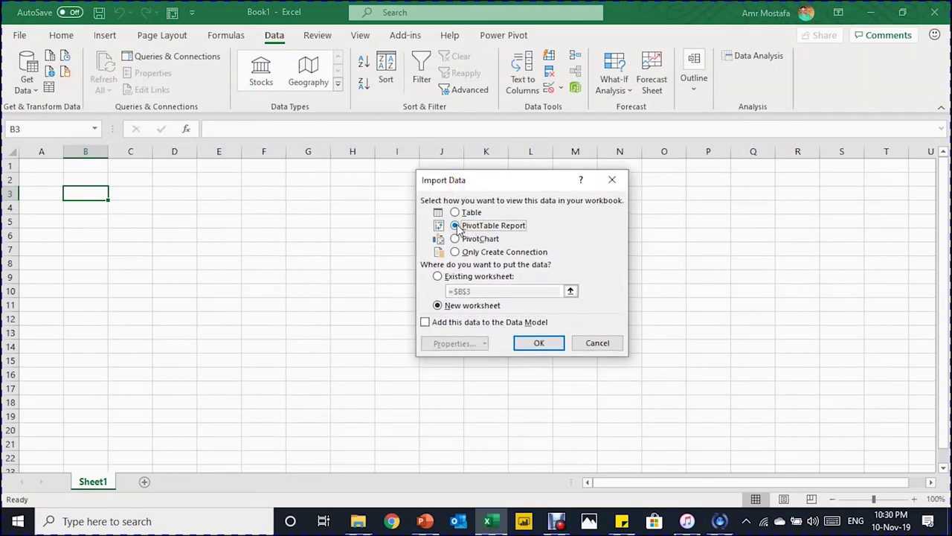
click(443, 276)
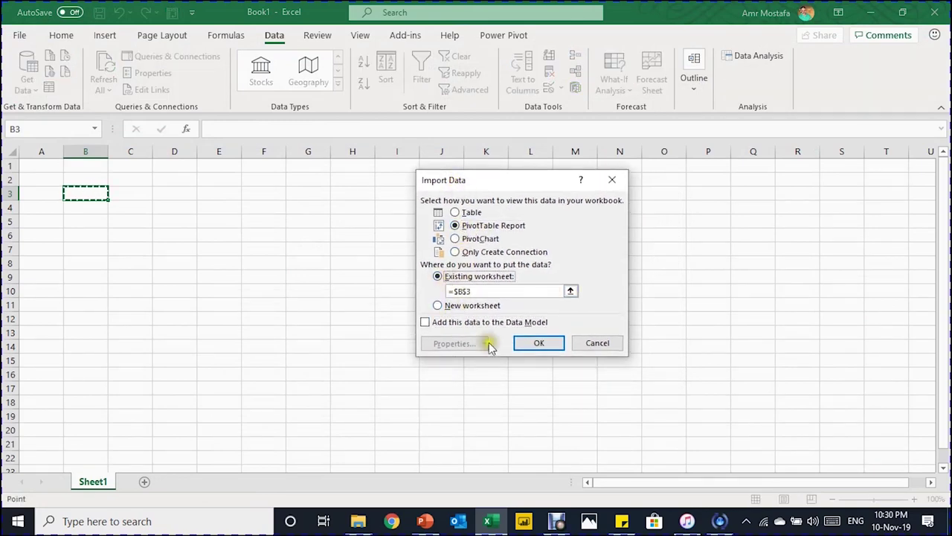
click(530, 346)
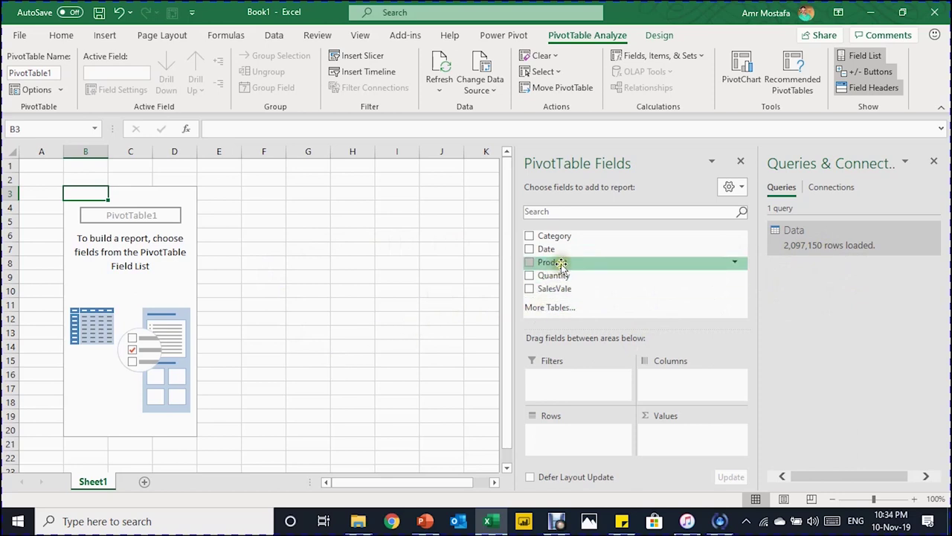
Add the Date field to the PivotTable, place its Years grouping in the columns, and remove Quarters and Date from the layout
drag(559, 263, 592, 366)
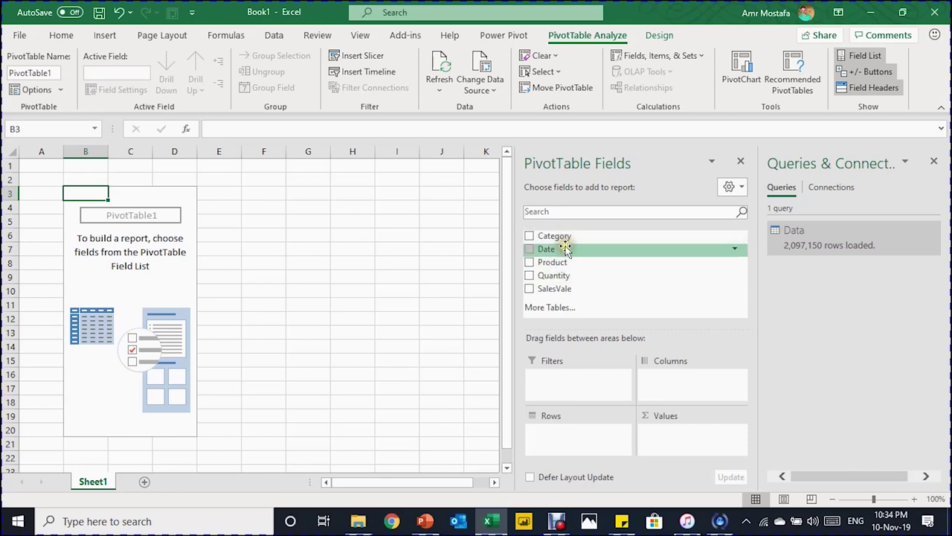
drag(566, 251, 569, 430)
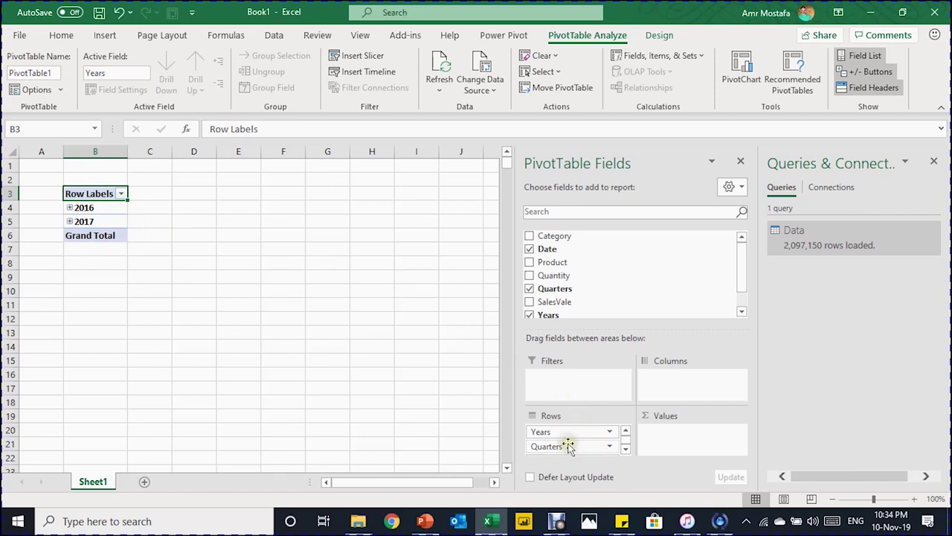
drag(570, 445, 592, 458)
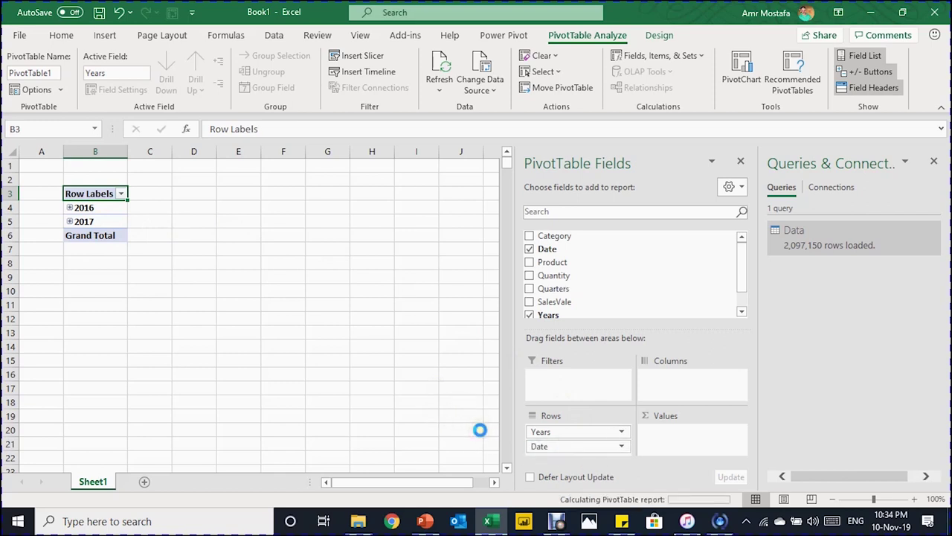
drag(570, 432, 677, 397)
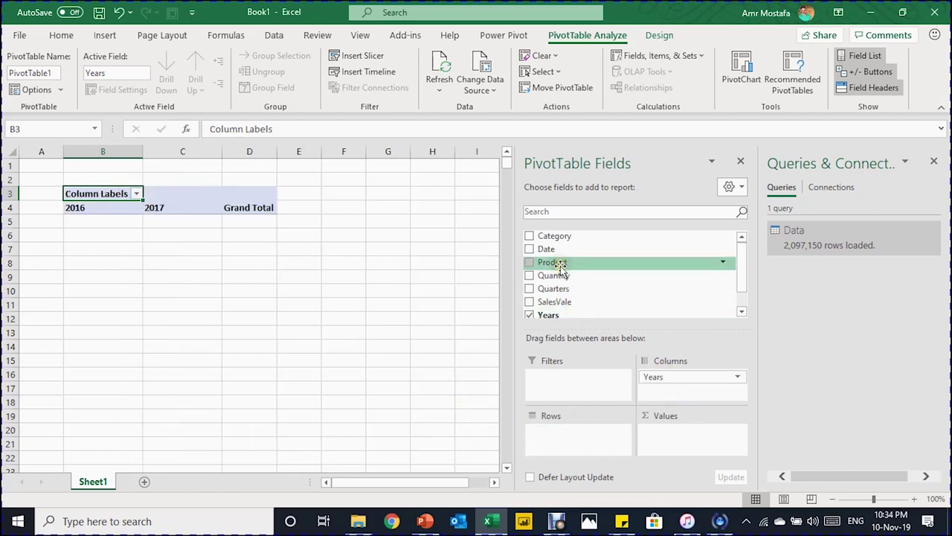
Lay out the PivotTable with Category above Product in the rows and the sum of SalesVale as values
drag(559, 265, 584, 438)
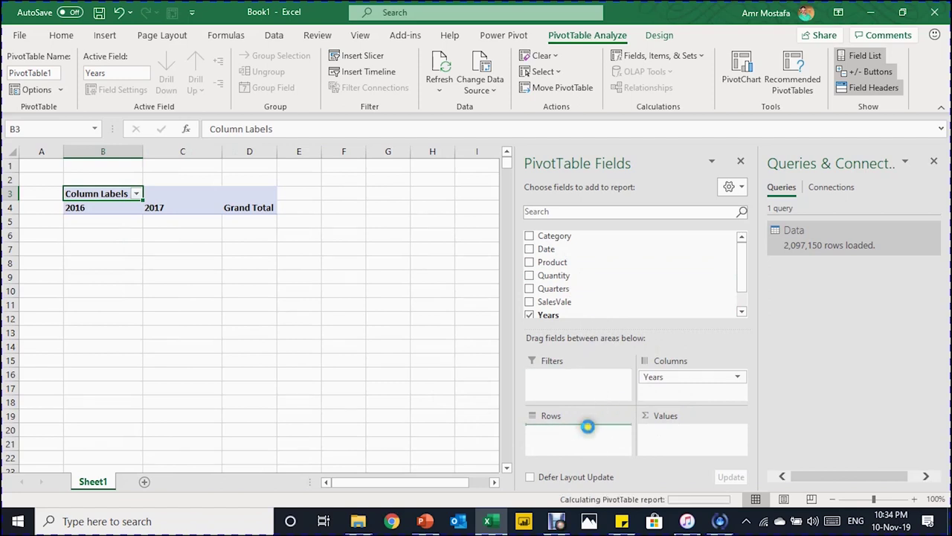
drag(555, 236, 586, 412)
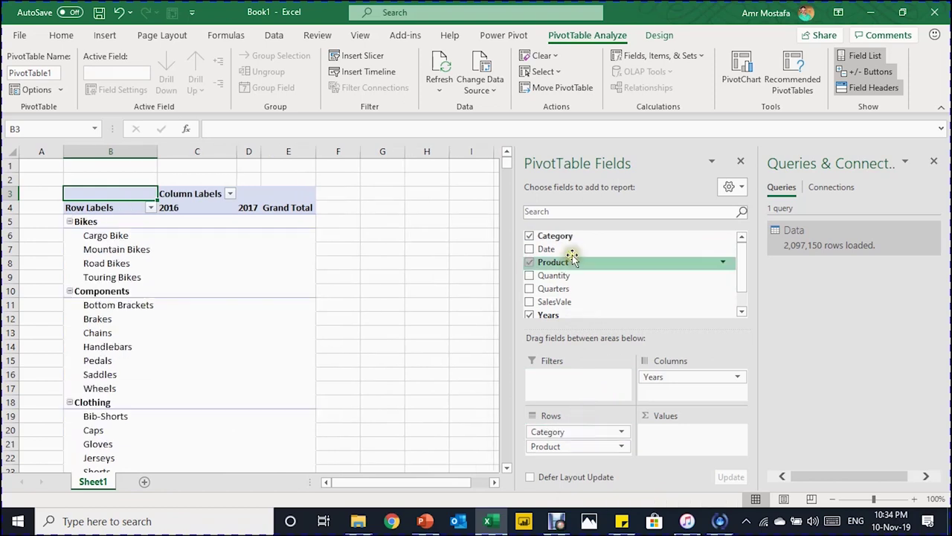
drag(573, 302, 683, 438)
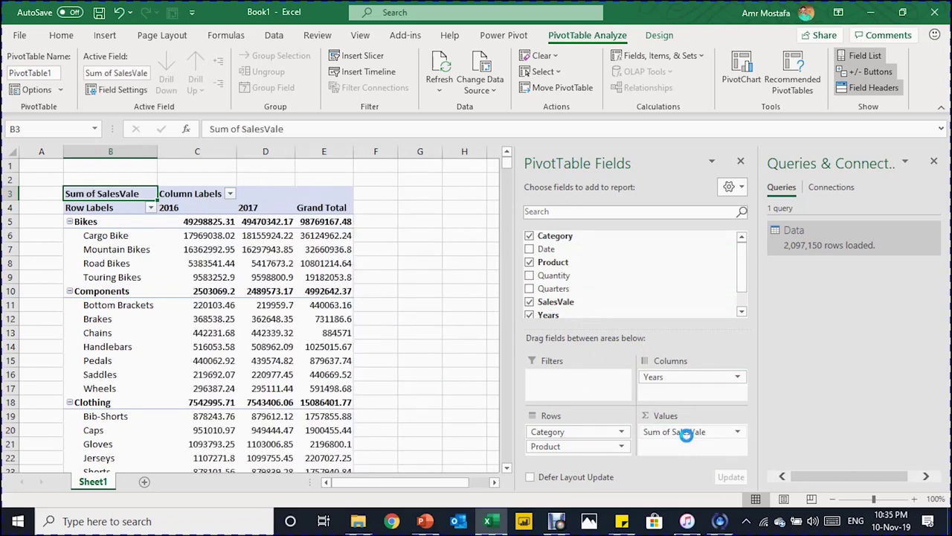
Format the PivotTable's SalesVale sums as dollar currency with no decimal places
click(216, 237)
right_click(215, 236)
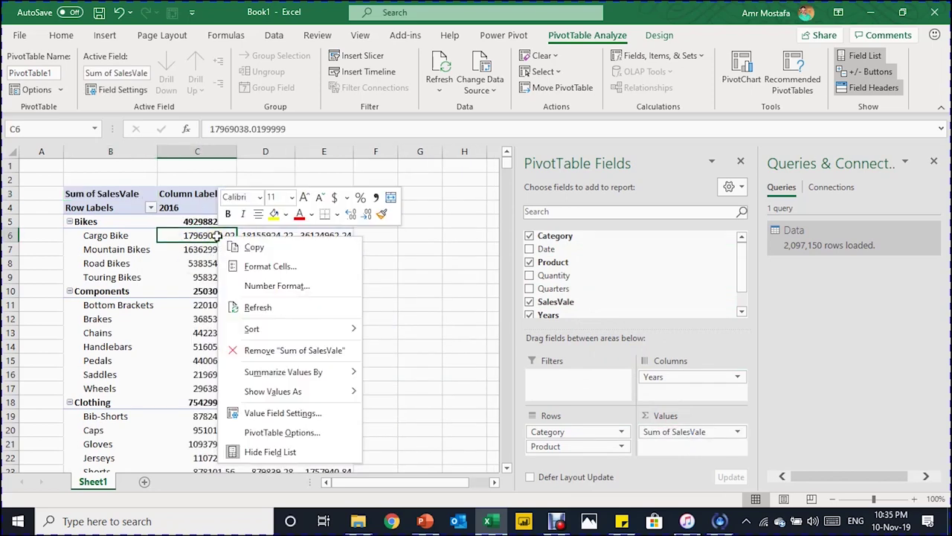
click(258, 286)
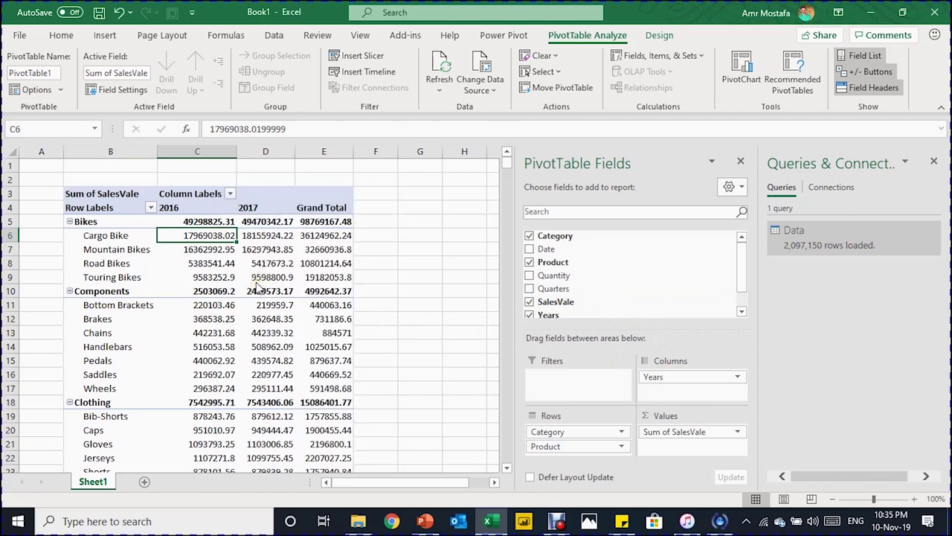
click(259, 260)
Review the 2016 and 2017 sales values by category and product across the PivotTable
scroll(261, 307, down, 1)
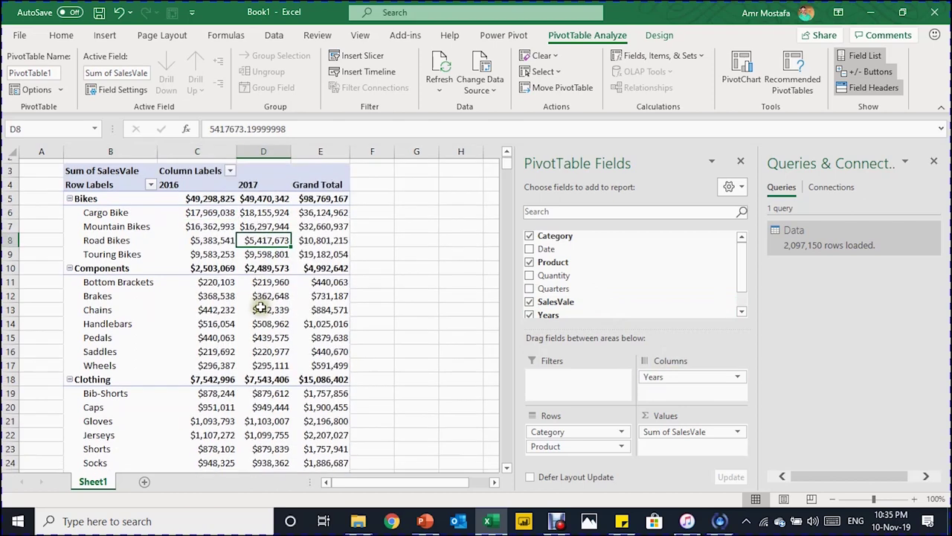
scroll(261, 306, down, 5)
scroll(261, 306, up, 6)
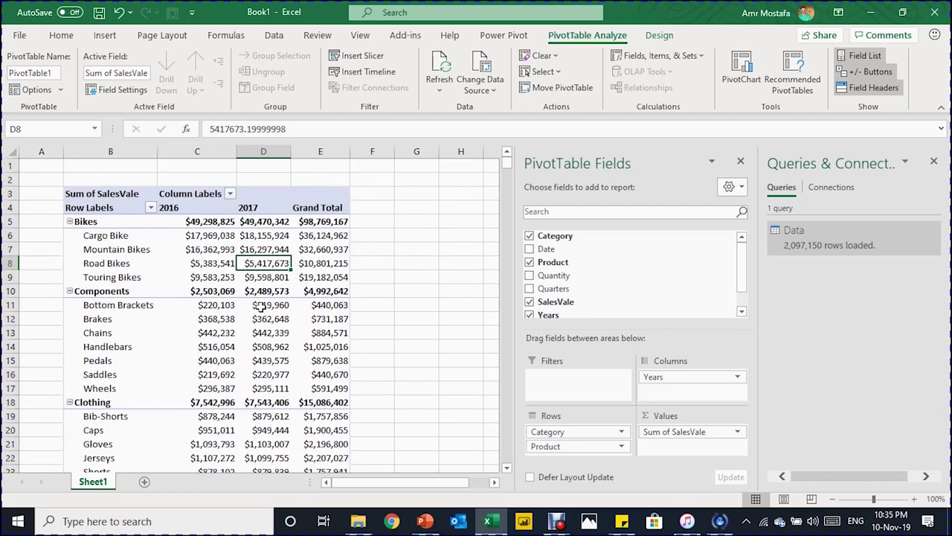
mouse_move(282, 274)
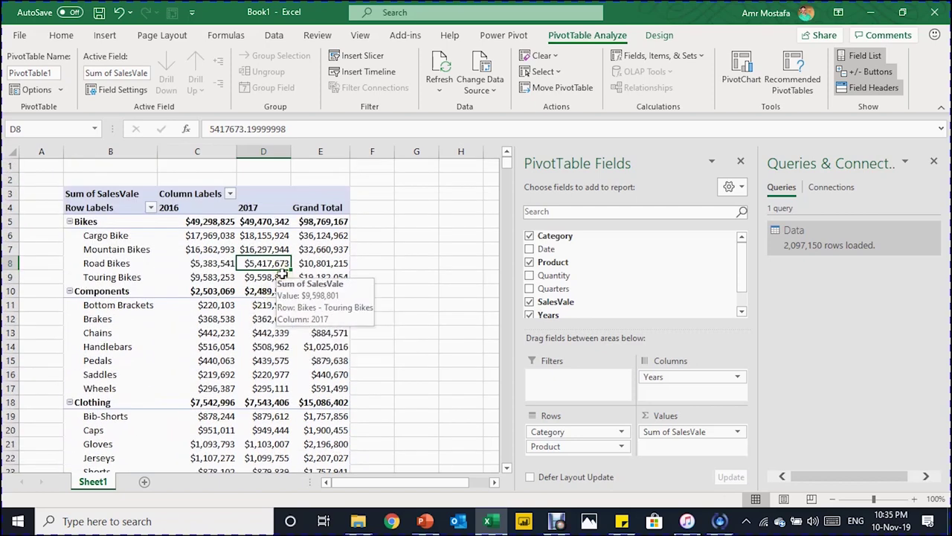
click(271, 235)
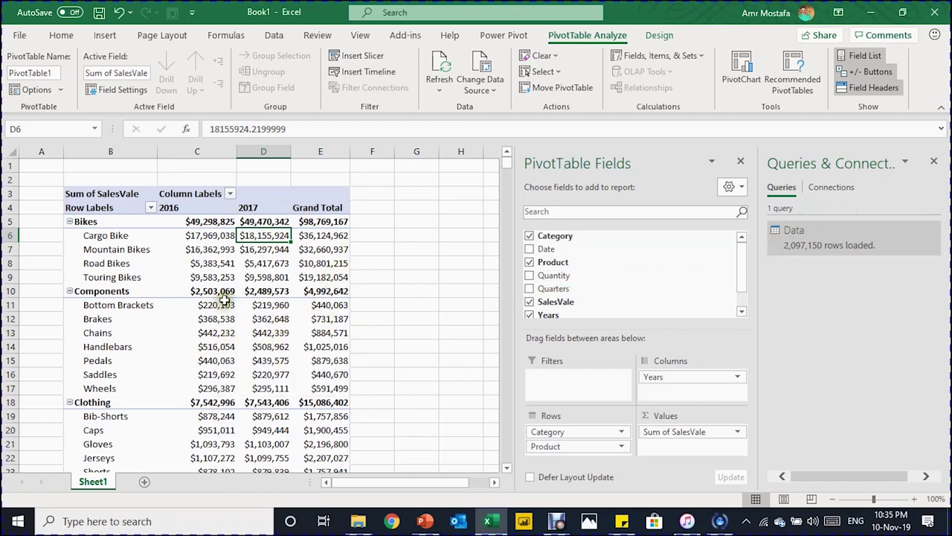
mouse_move(226, 298)
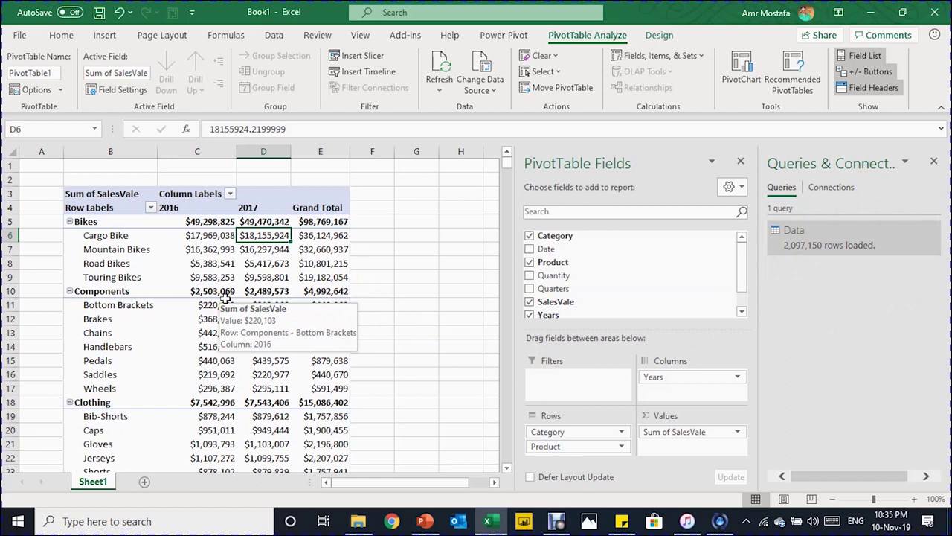
mouse_move(279, 320)
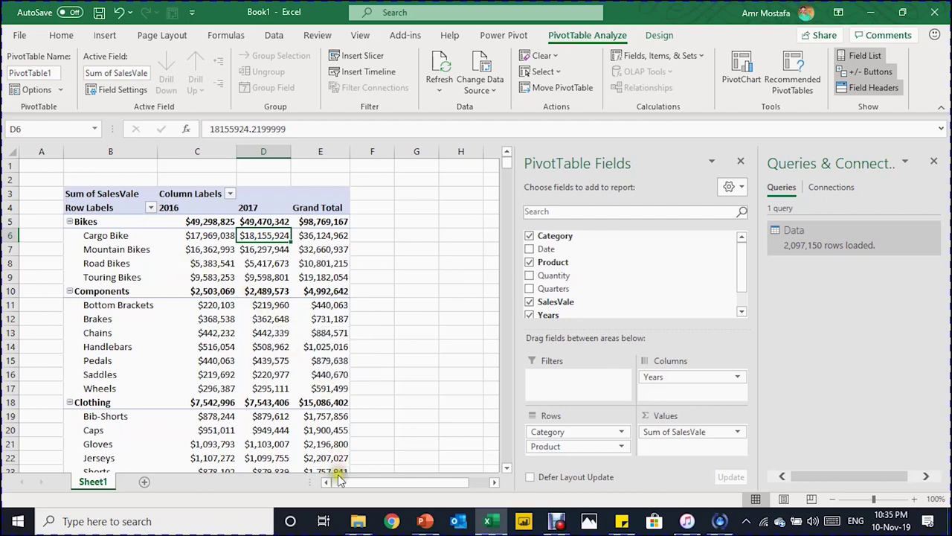
Switch to File Explorer and place SalesT2018.csv from the PQB04 folder into its Data subfolder
click(361, 524)
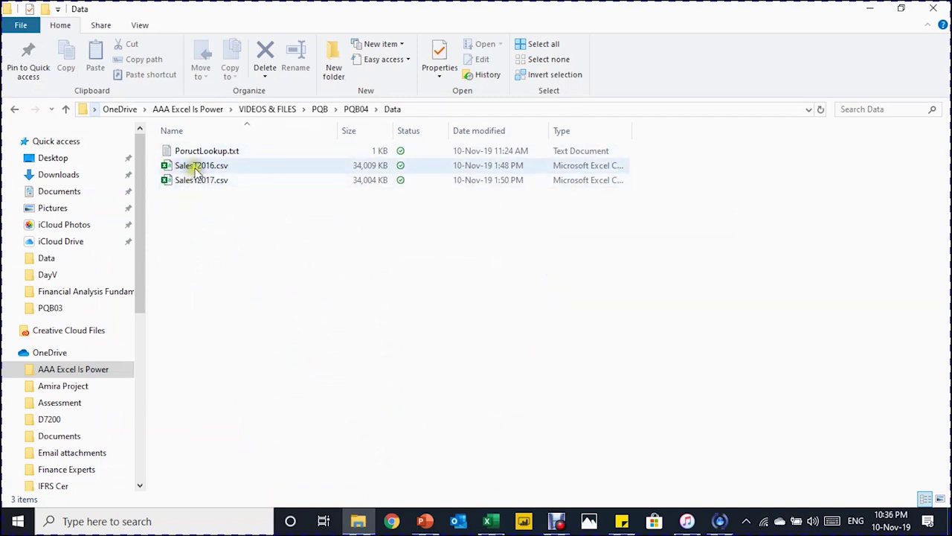
click(360, 110)
click(205, 239)
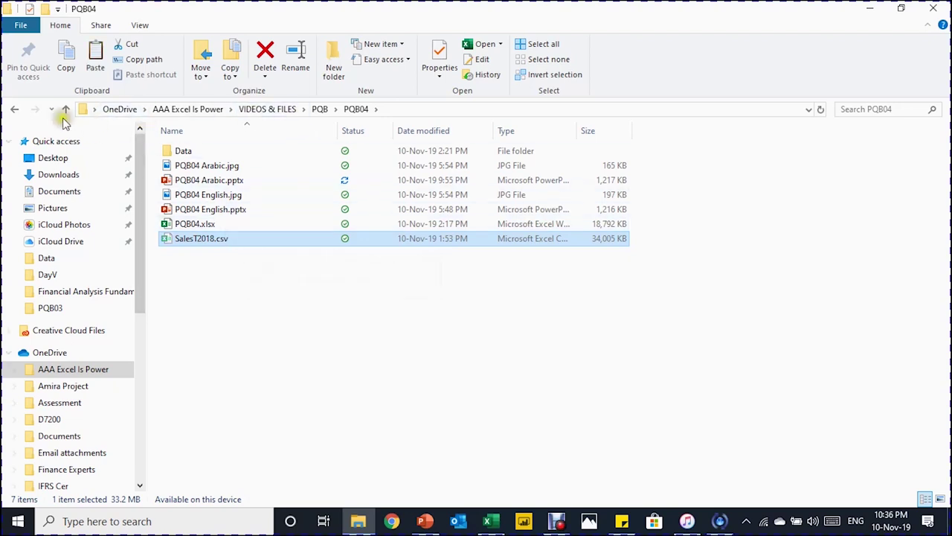
click(14, 110)
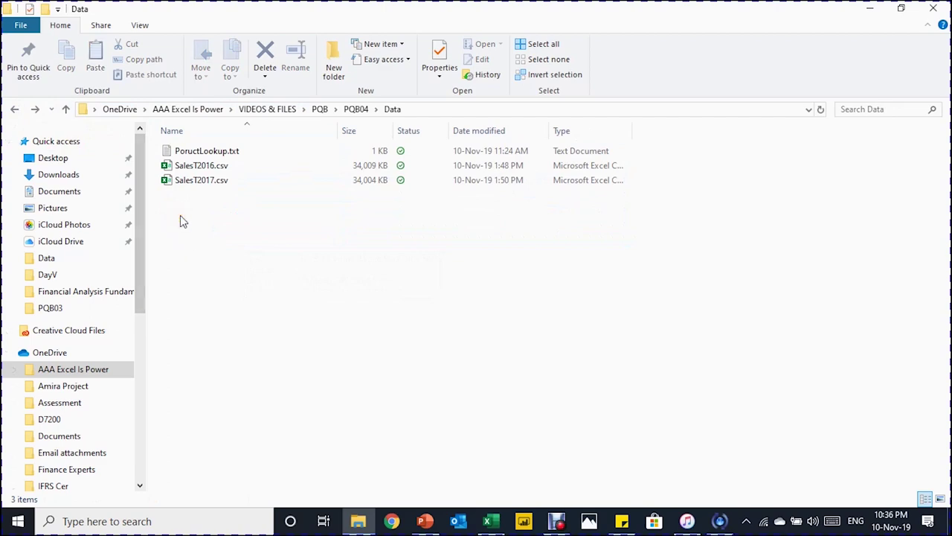
key(ctrl+v)
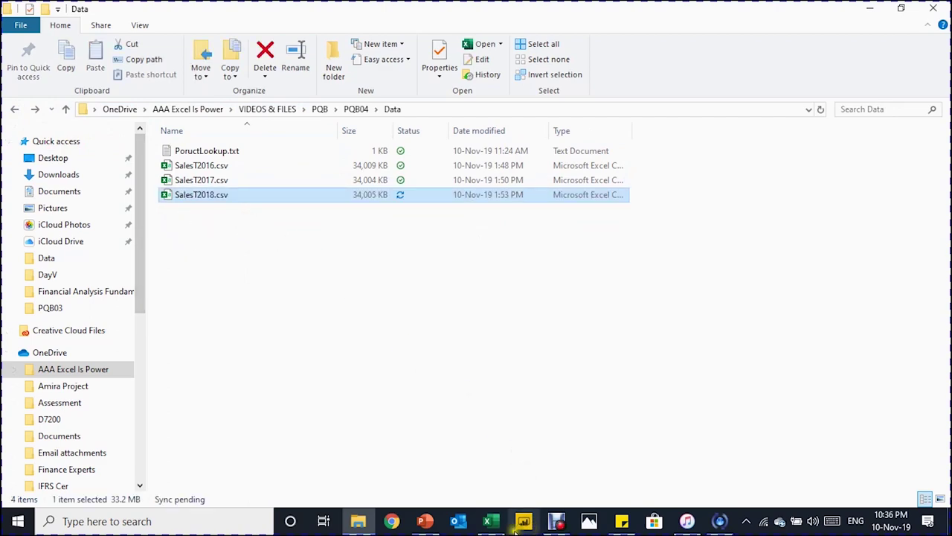
Switch back to the Excel workbook, refresh all its data, and review the 2018 sales in the PivotTable
click(487, 520)
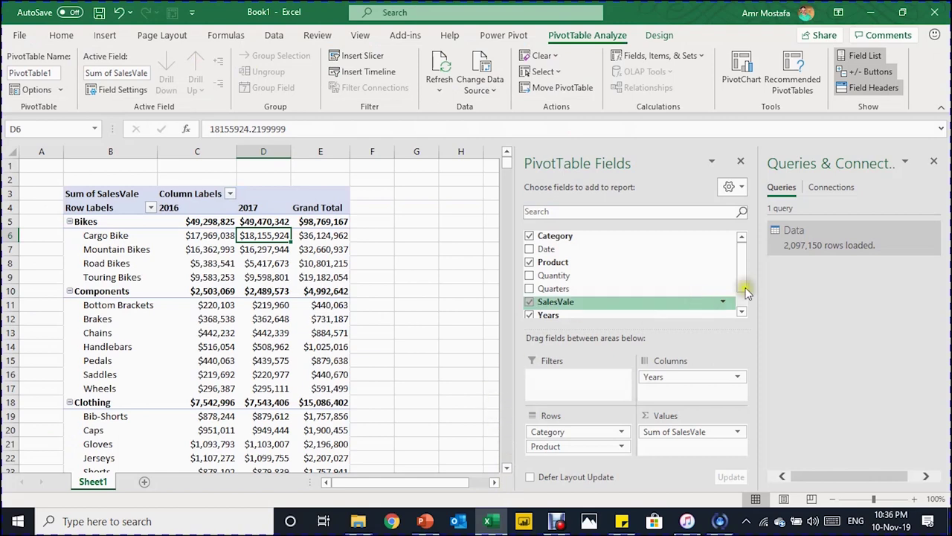
mouse_move(882, 244)
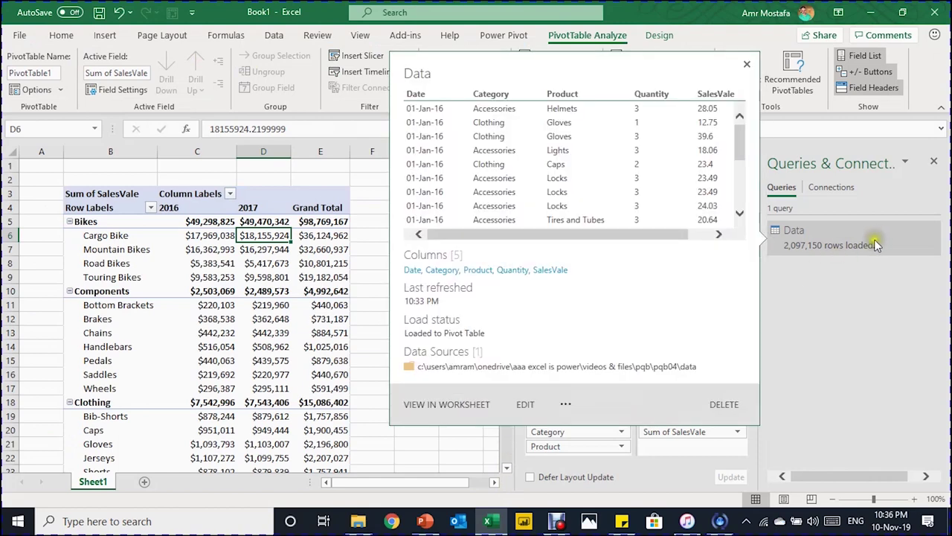
click(255, 251)
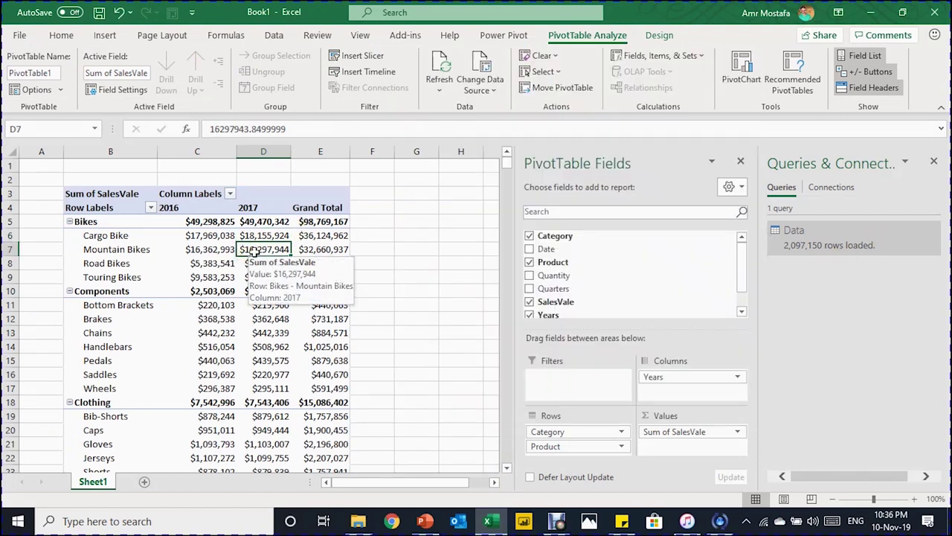
click(439, 87)
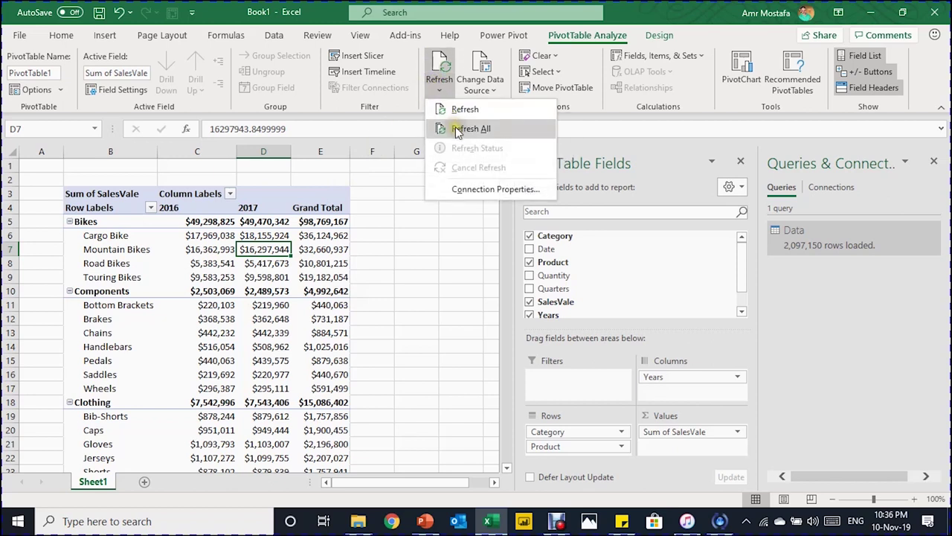
click(458, 130)
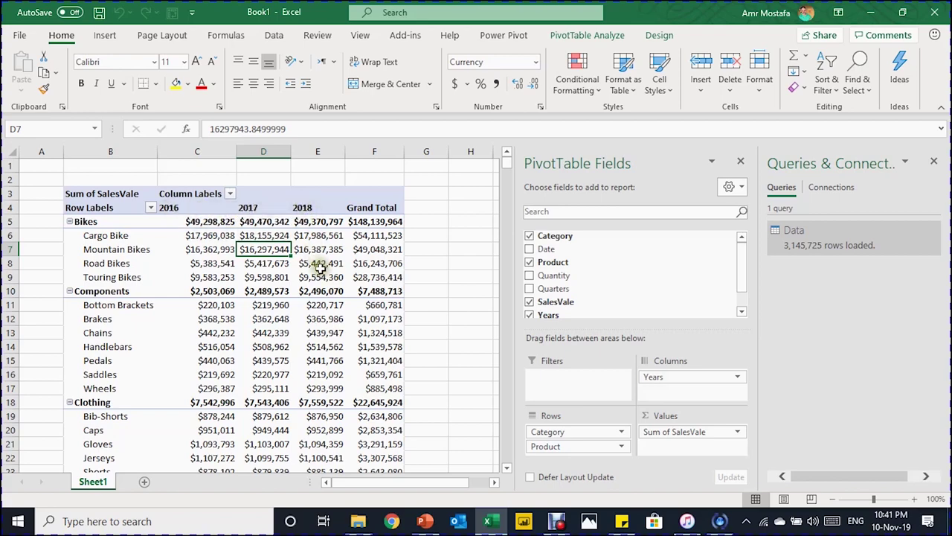
scroll(315, 272, down, 7)
scroll(319, 270, up, 6)
scroll(320, 269, up, 1)
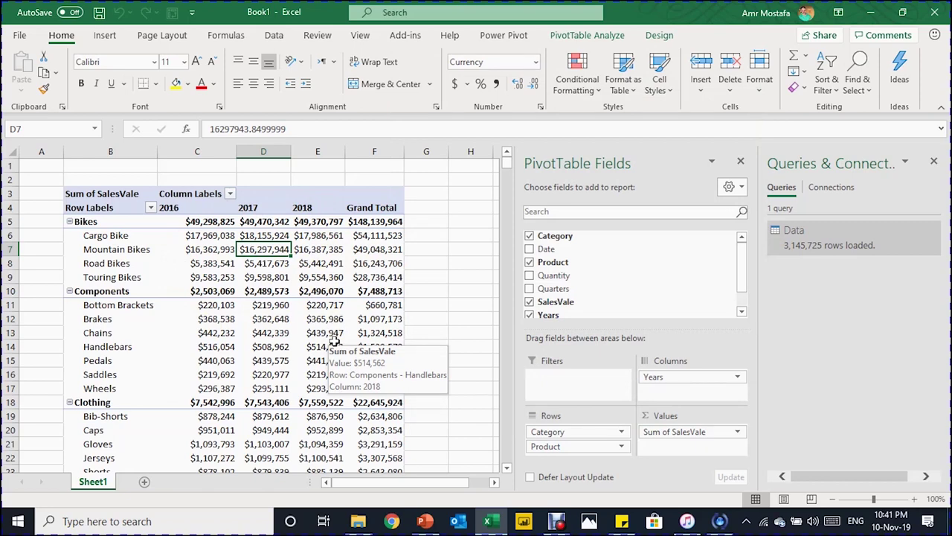
click(320, 236)
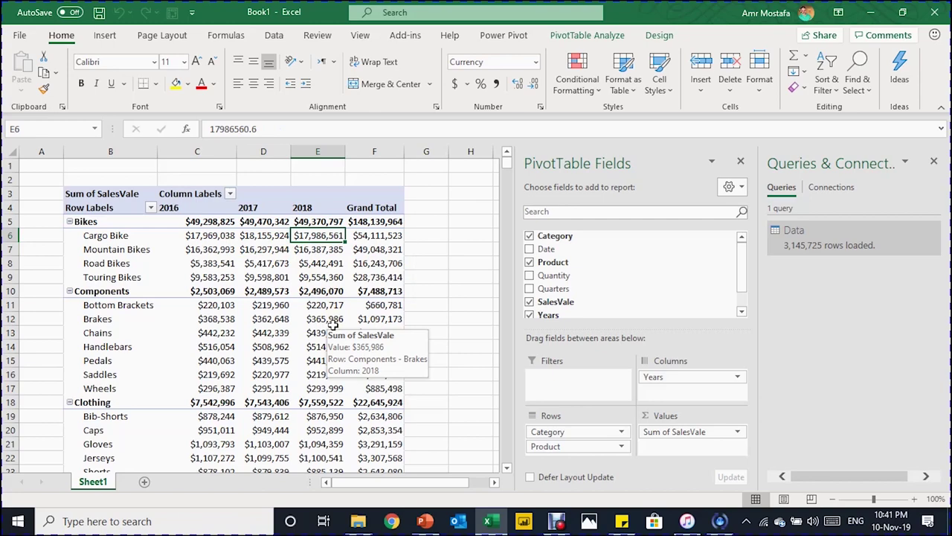